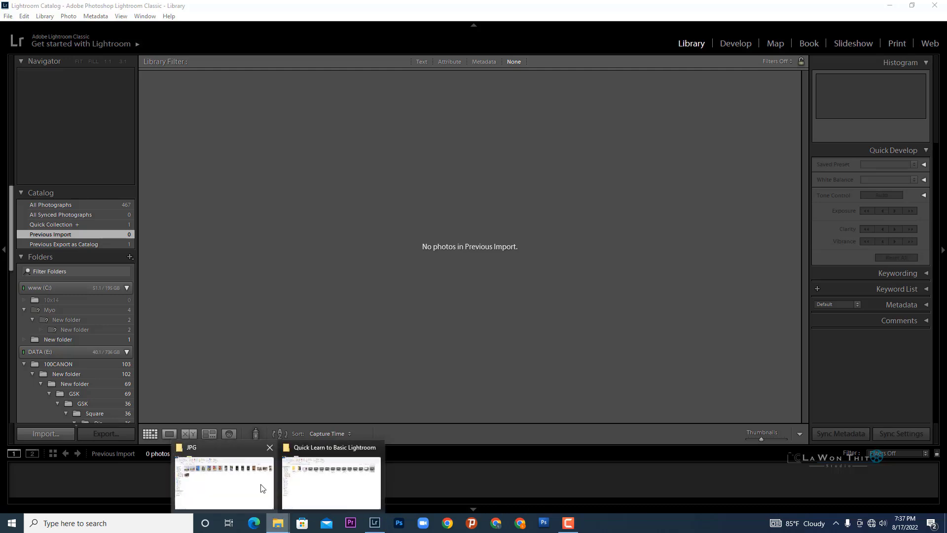
- Import the seven selected yellow-dress JPGs from the JPG folder into the Lightroom catalog
left_click(260, 489)
mouse_move(435, 131)
left_mouse_down()
mouse_move(378, 522)
mouse_move(528, 247)
left_mouse_up()
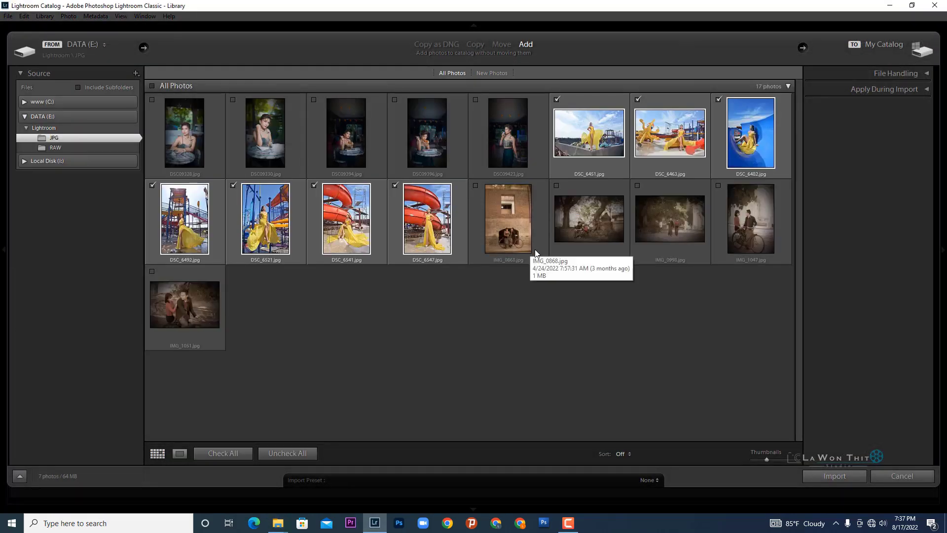
left_click(828, 476)
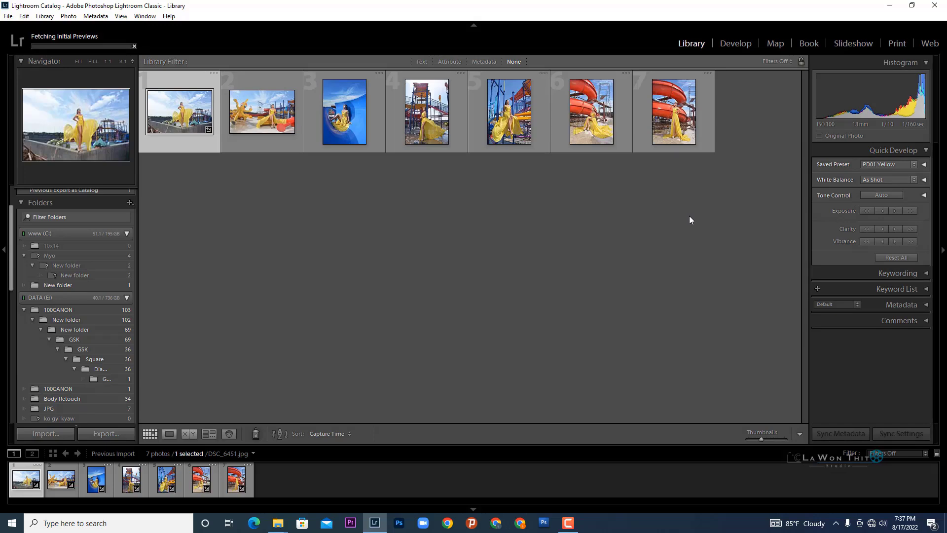
- In Develop, set Highlights to -100, Whites to -45 and Shadows to +21, checking the face at 1:1
left_click(730, 46)
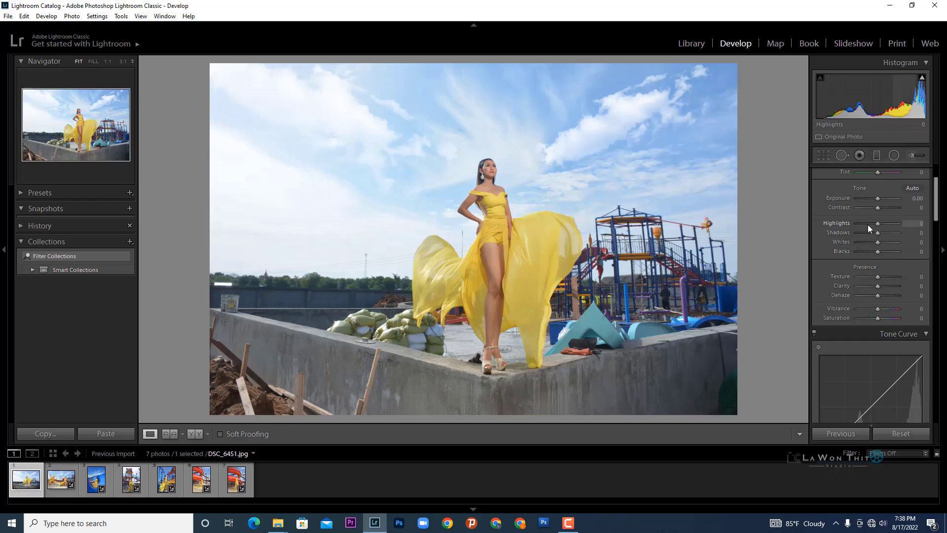
left_click_drag(868, 224, 836, 226)
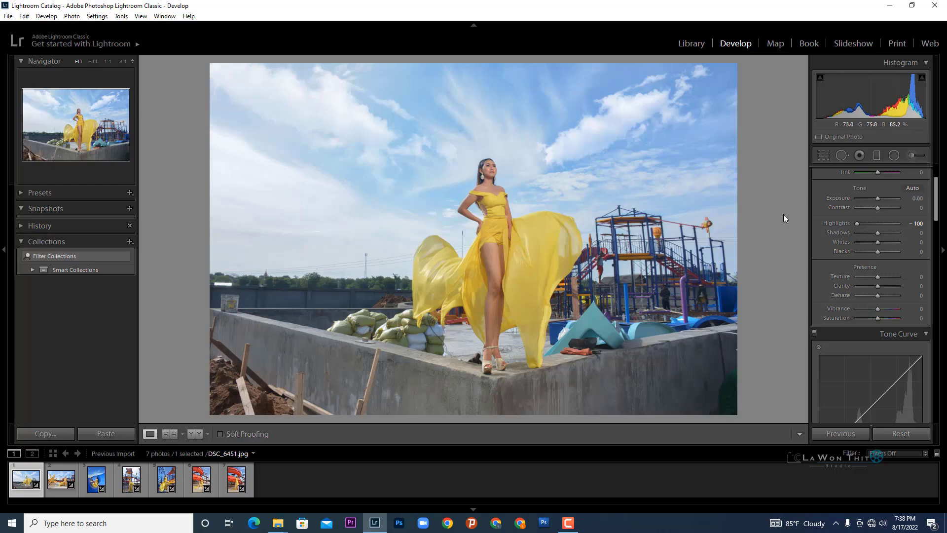
left_click_drag(877, 241, 863, 244)
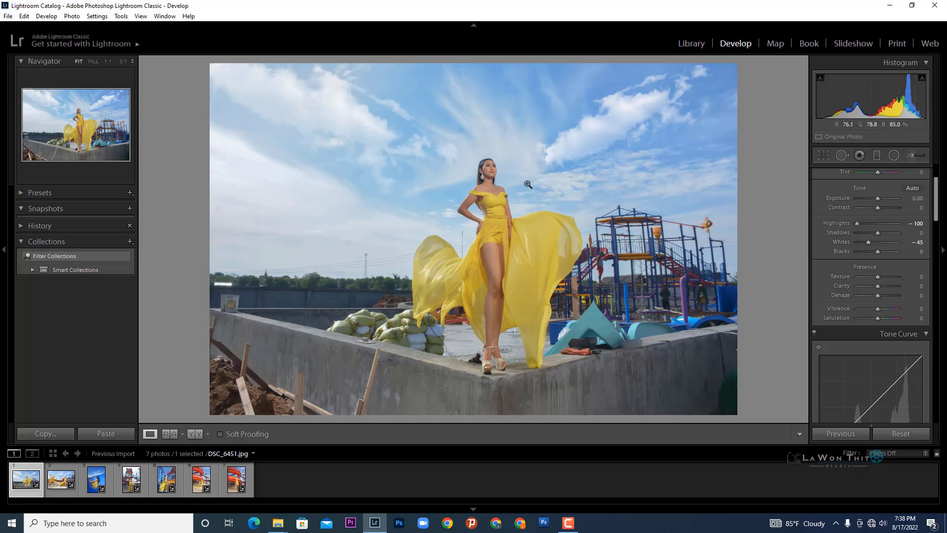
left_click(489, 166)
mouse_move(488, 166)
left_mouse_down()
mouse_move(283, 26)
mouse_move(614, 219)
left_mouse_up()
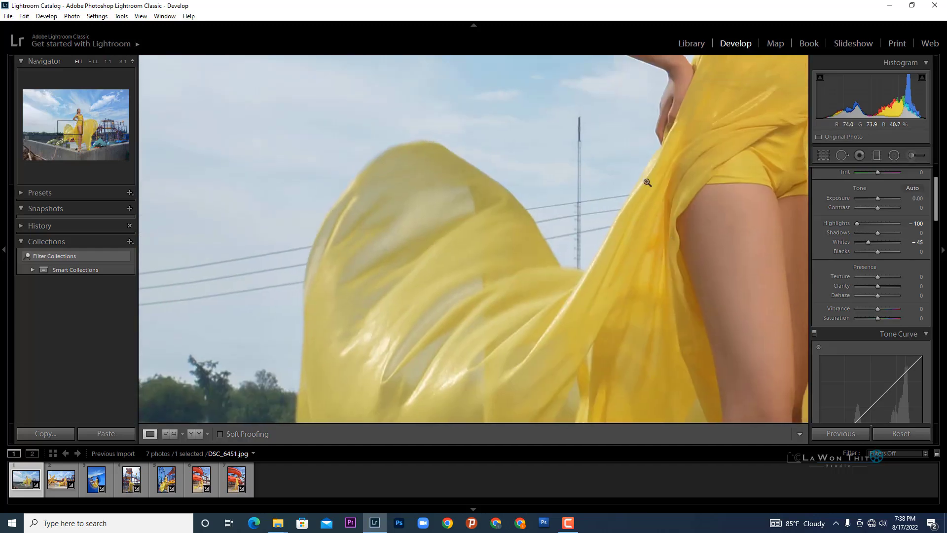
left_click(645, 181)
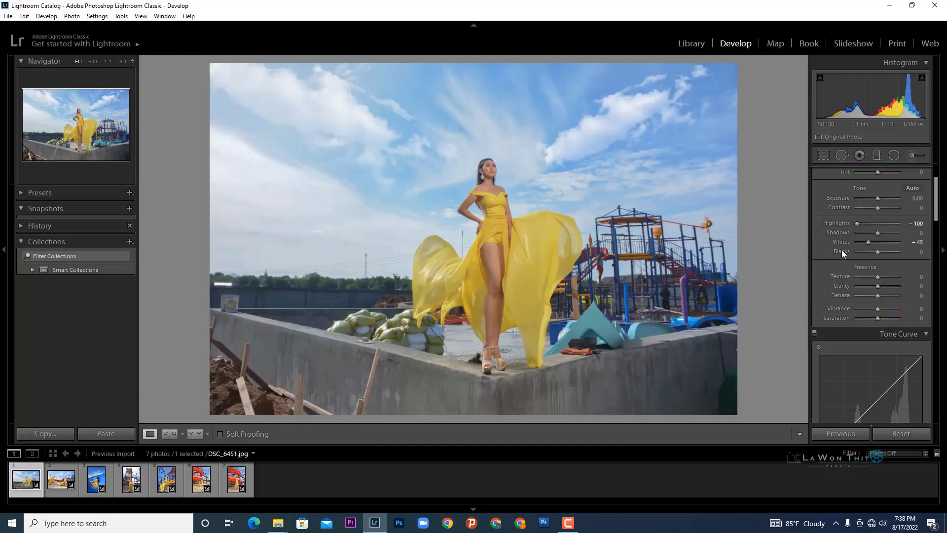
left_click_drag(877, 233, 883, 234)
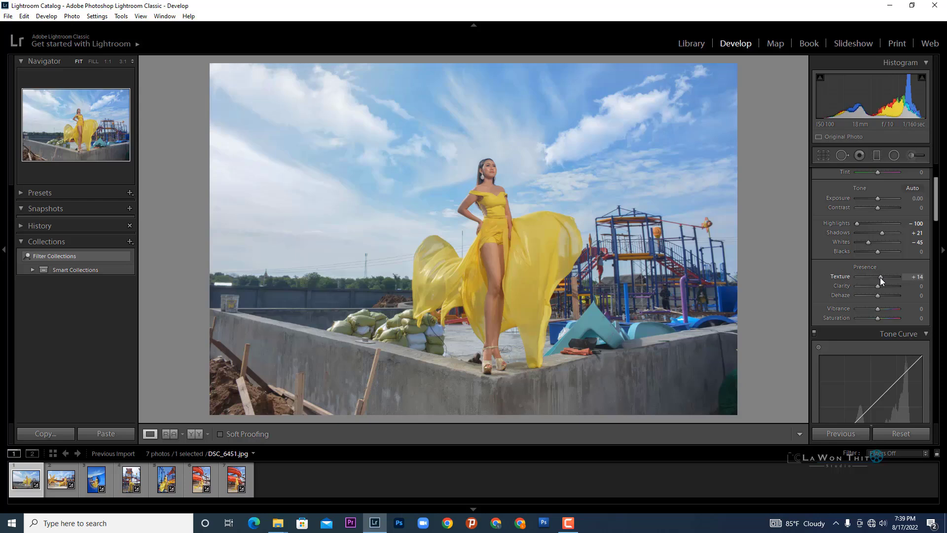
- Shift the HSL Blue hue to -49 and Yellow hue to -47, then check the face at 1:1
scroll(874, 318, "down", 3)
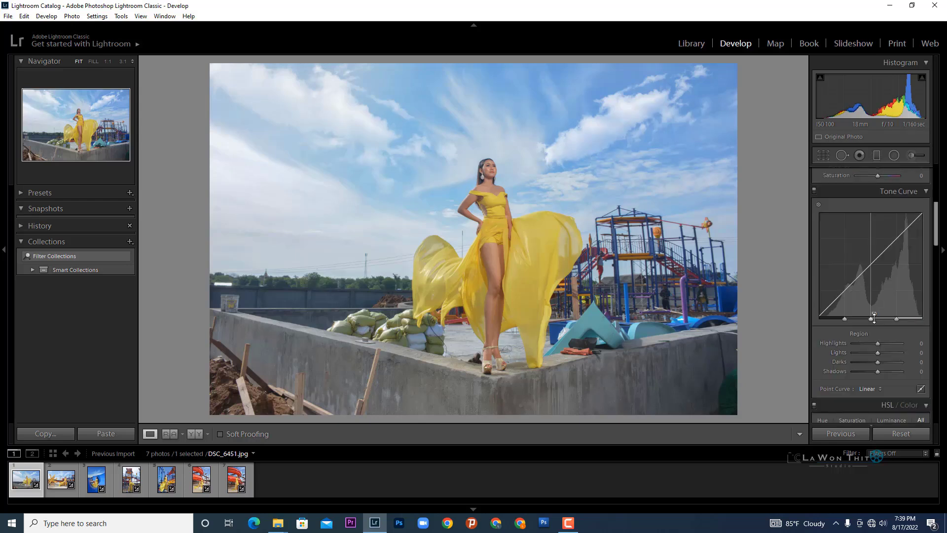
scroll(874, 318, "down", 3)
scroll(875, 321, "down", 2)
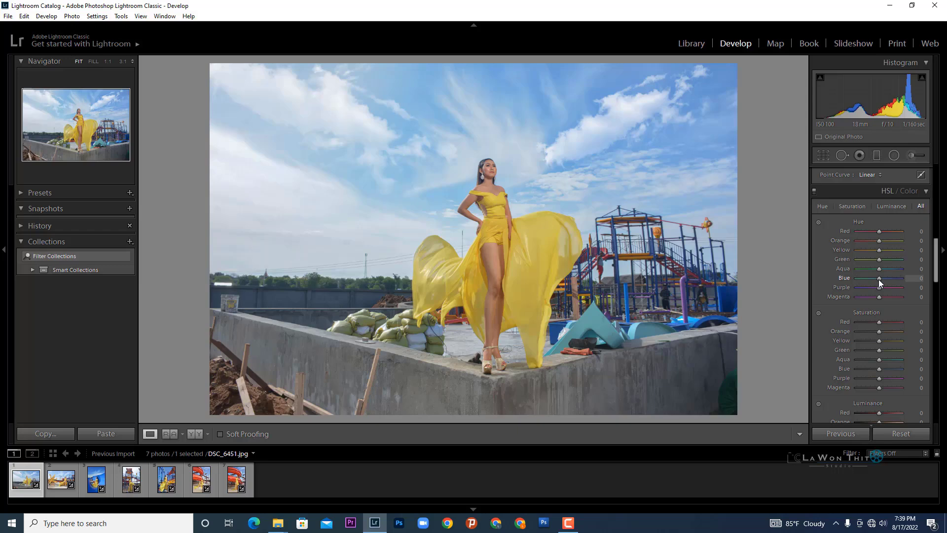
mouse_move(879, 280)
left_mouse_down()
mouse_move(869, 278)
mouse_move(896, 277)
mouse_move(857, 276)
mouse_move(887, 277)
mouse_move(869, 279)
left_mouse_up()
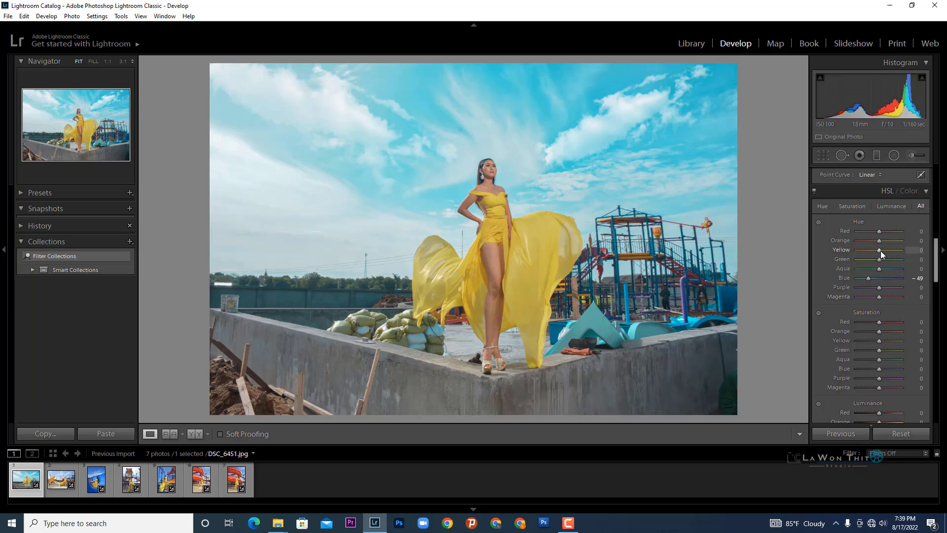
left_click_drag(880, 251, 871, 251)
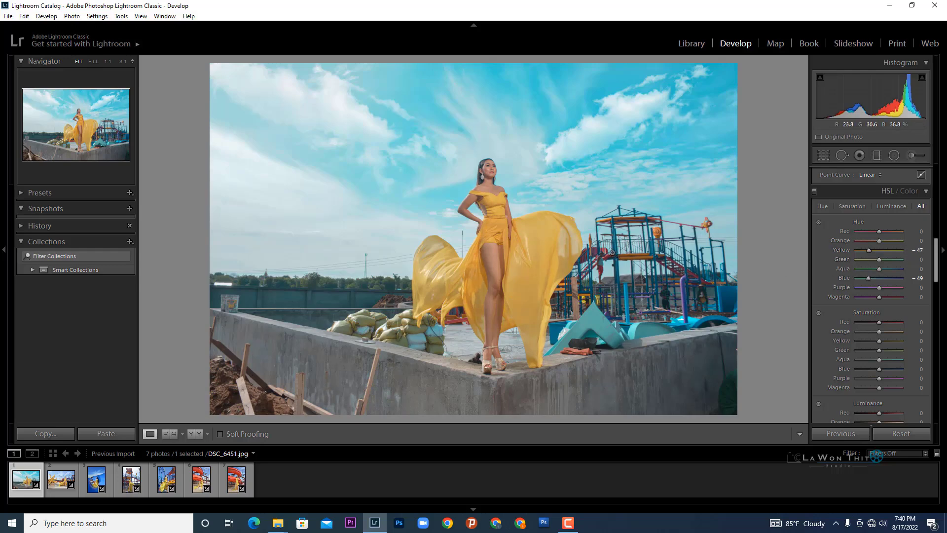
left_click(494, 175)
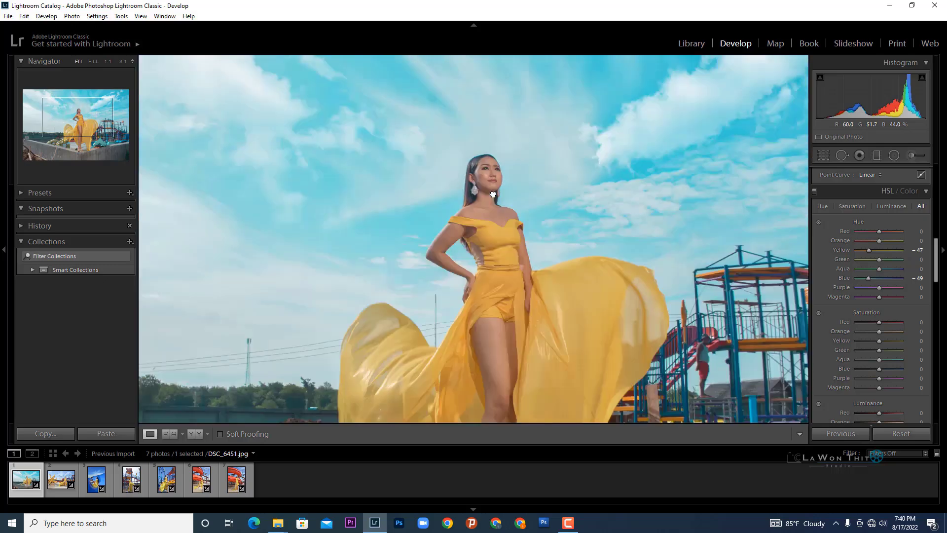
left_click(493, 194)
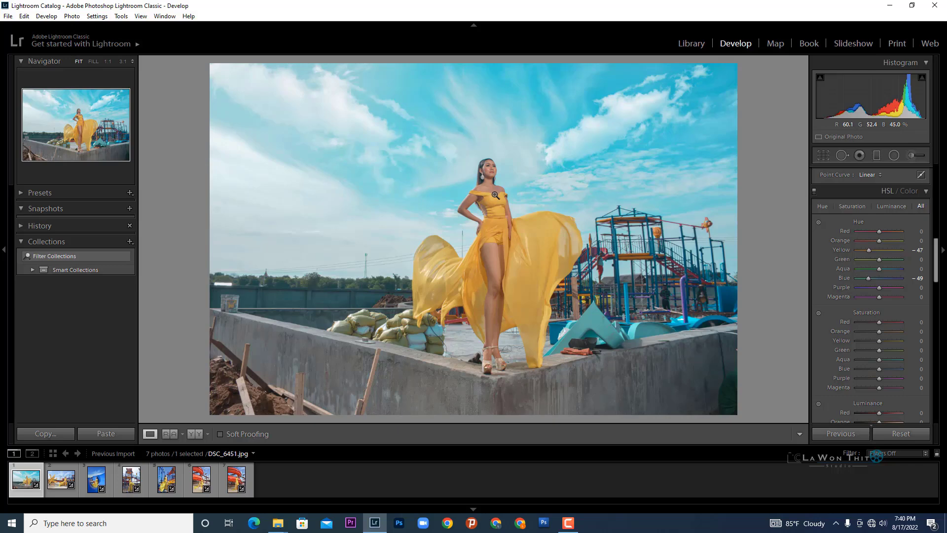
- Set Orange saturation to -36 and Orange luminance to +42, inspecting the skin at 1:1
left_click(497, 169)
left_click_drag(498, 171, 529, 187)
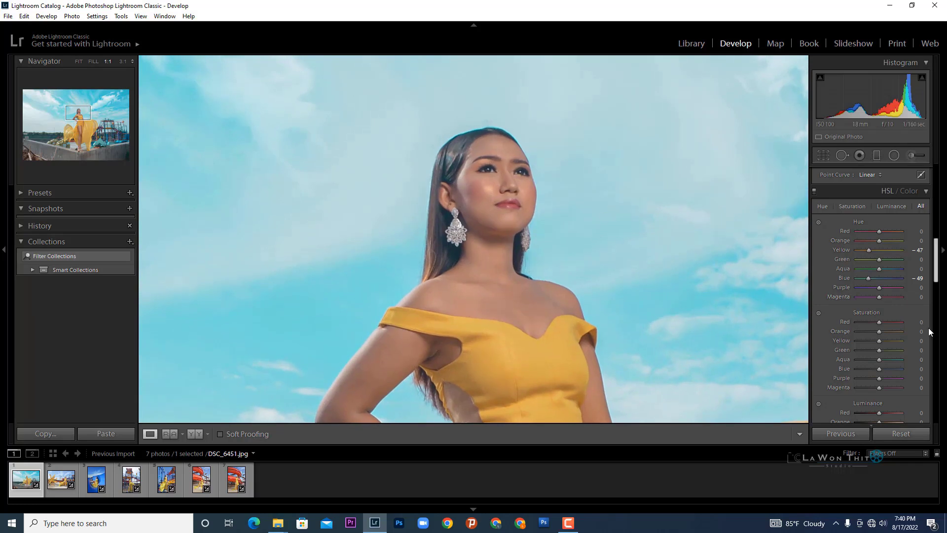
scroll(925, 327, "down", 3)
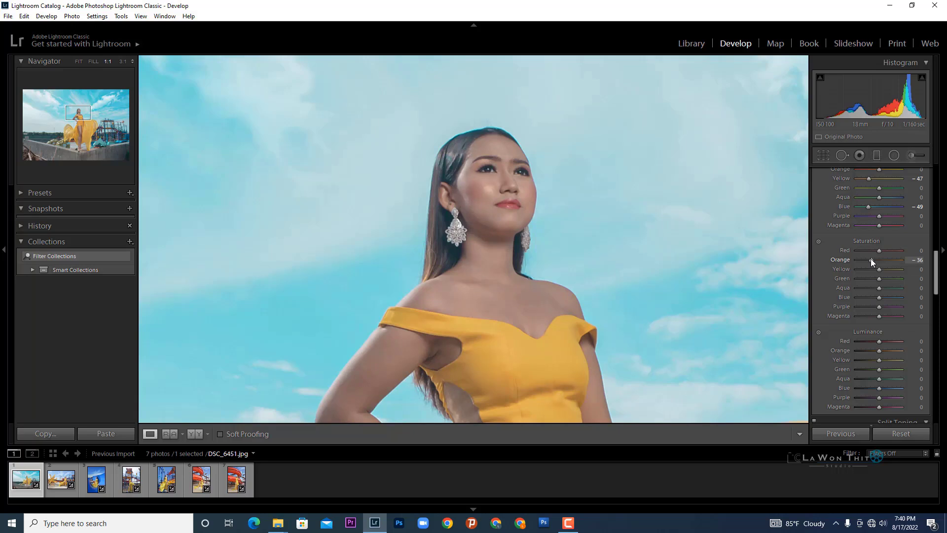
scroll(879, 316, "down", 3)
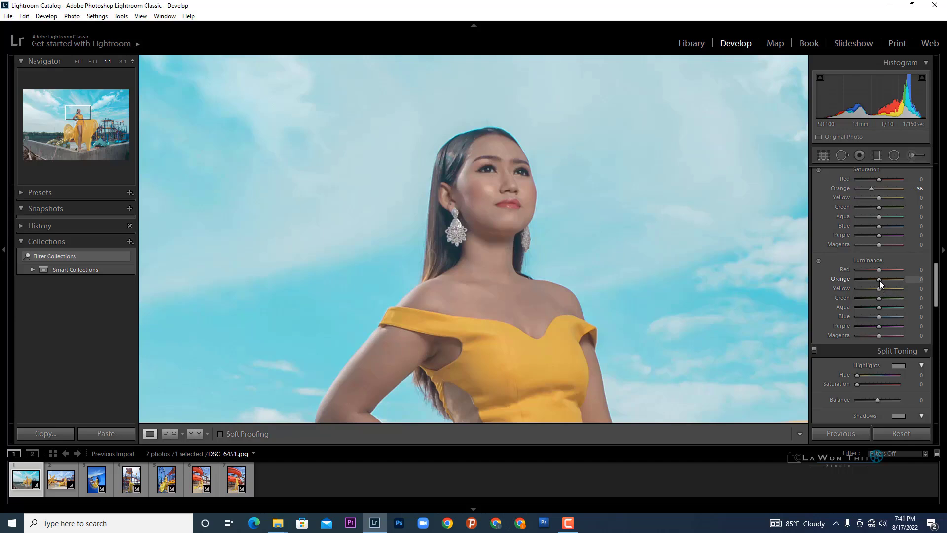
left_click_drag(889, 280, 890, 280)
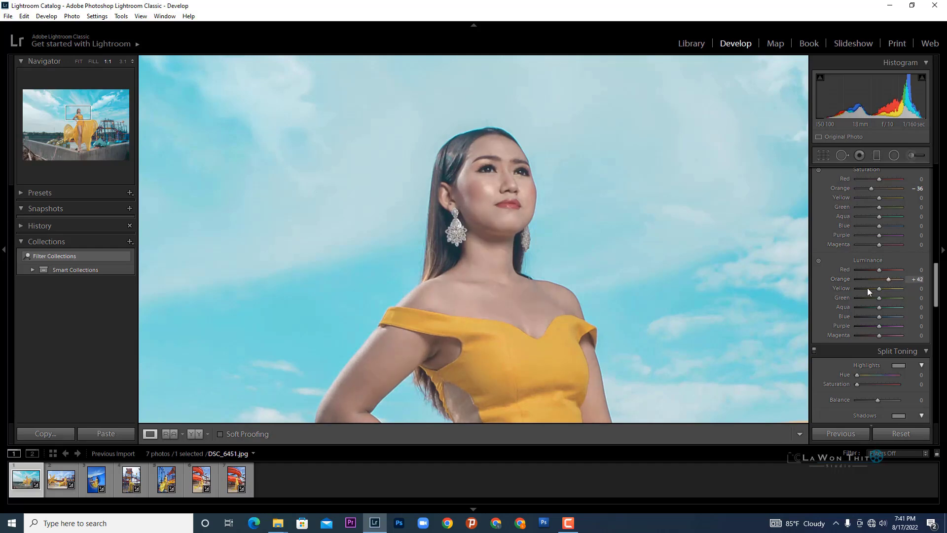
left_click(502, 179)
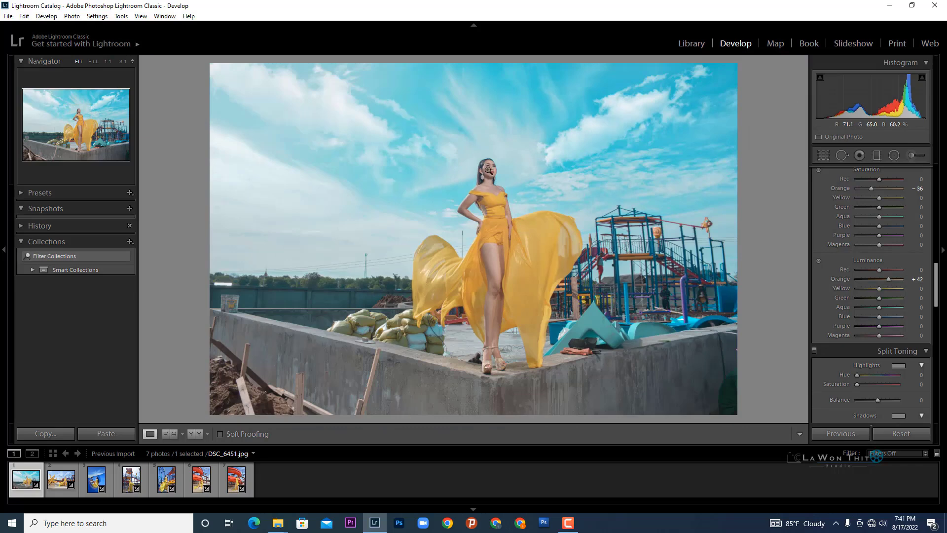
left_click_drag(489, 170, 525, 236)
- Set the white balance Temp to +10 in the Basic panel
scroll(842, 269, "up", 3)
scroll(859, 287, "up", 5)
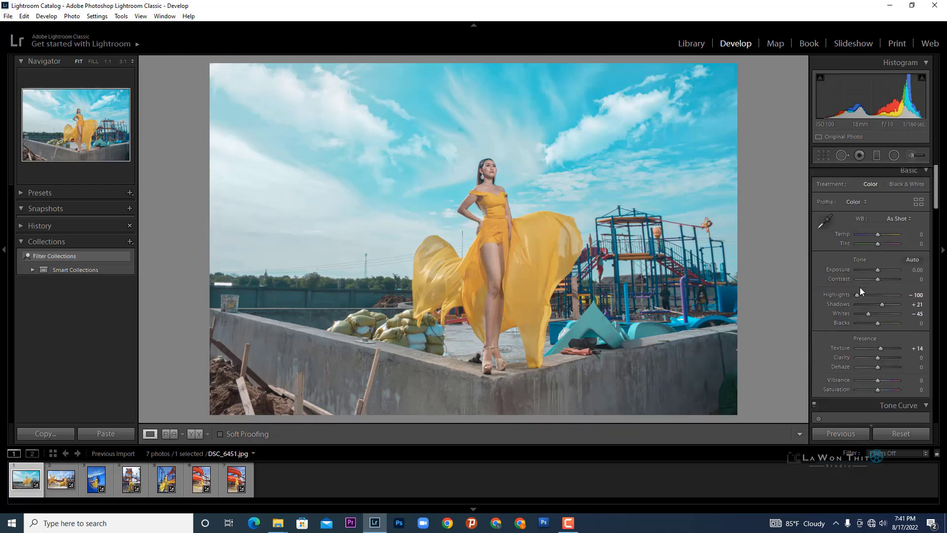
left_click(914, 235)
type("10")
key("Return")
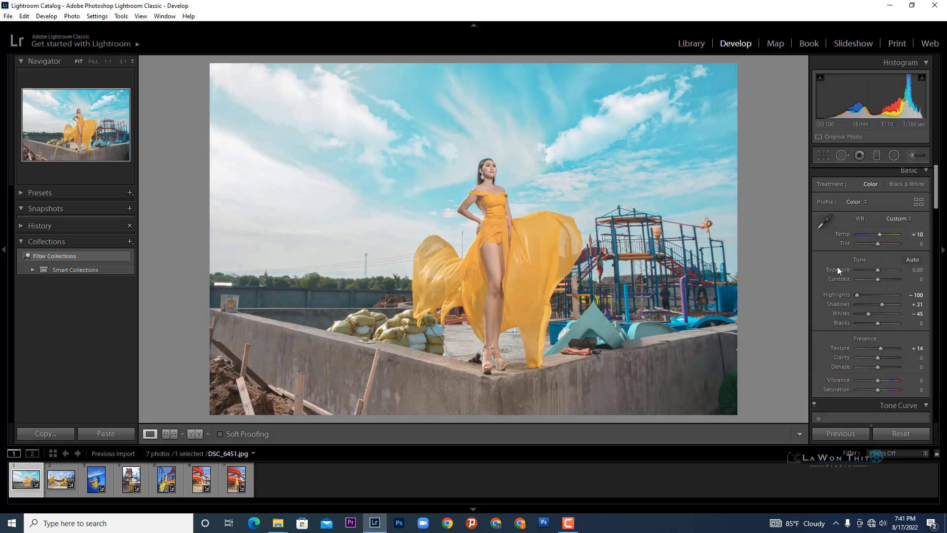
- Lower the HSL Blue luminance to -33 to darken the sky
scroll(860, 303, "down", 5)
scroll(861, 303, "down", 5)
scroll(861, 304, "down", 3)
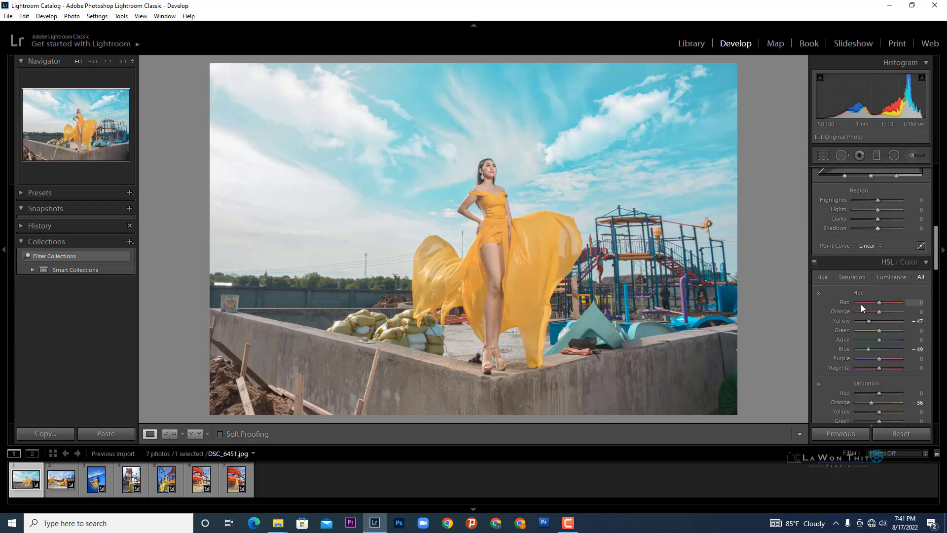
scroll(860, 304, "down", 2)
scroll(860, 303, "down", 2)
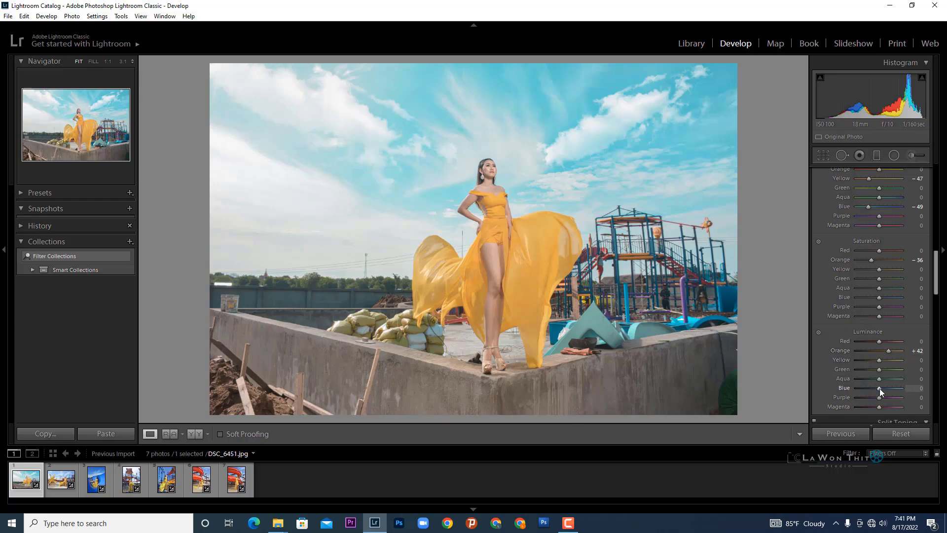
left_click_drag(880, 389, 872, 389)
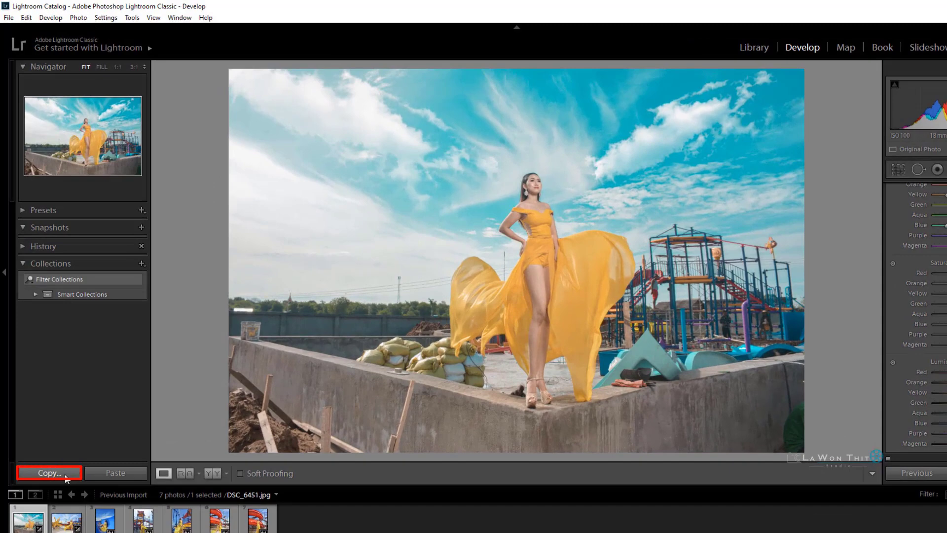
- Copy the develop settings with Crop and Treatment & Profile unchecked
left_click(65, 476)
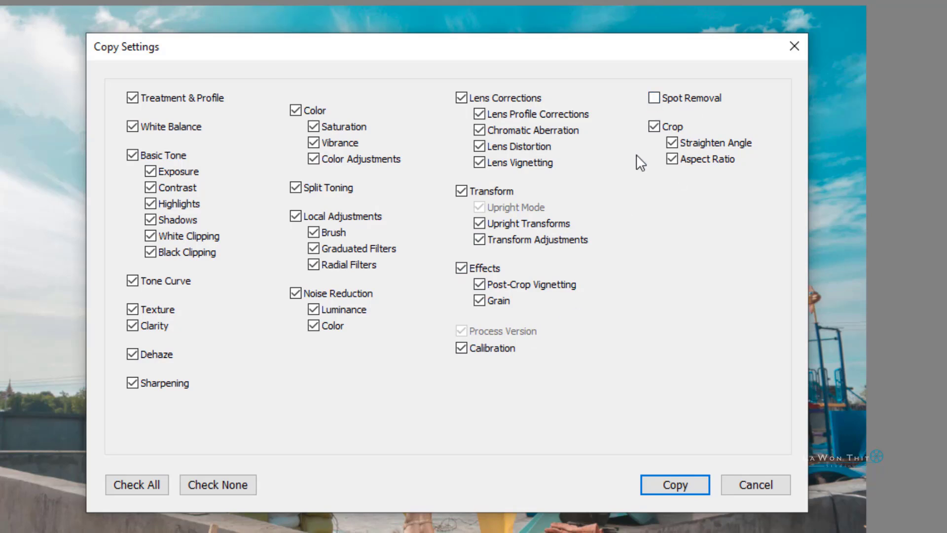
left_click(654, 127)
left_click_drag(232, 55, 276, 75)
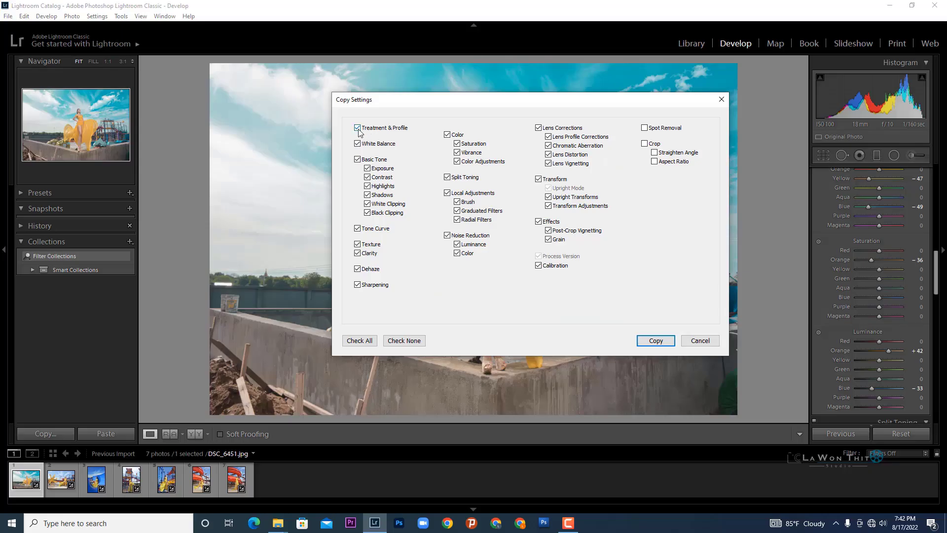
left_click(357, 128)
left_click_drag(435, 99, 390, 73)
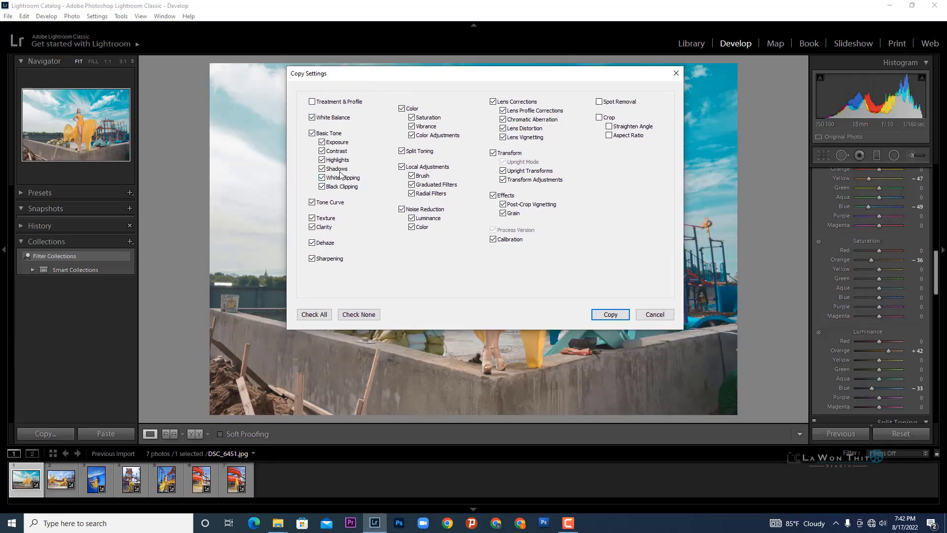
left_click(602, 318)
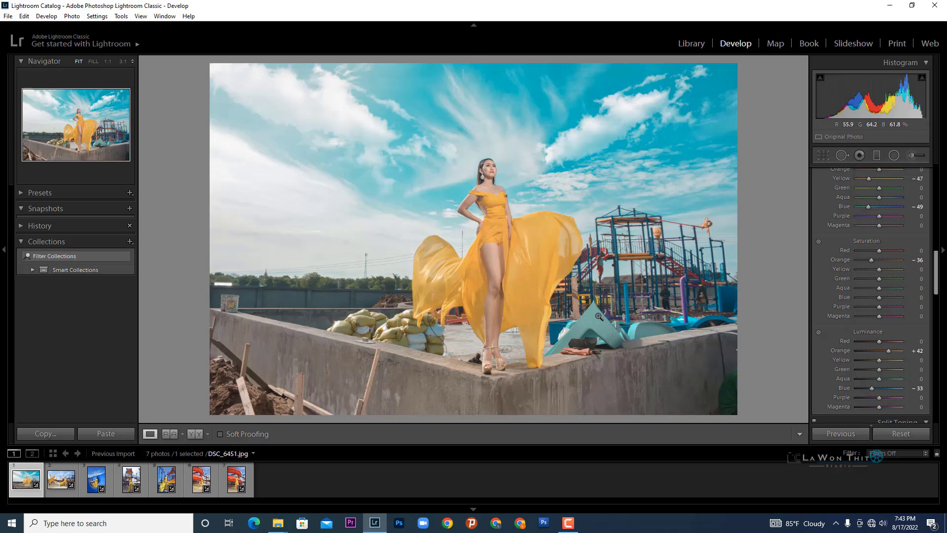
- Paste the copied settings onto photo DSC_6463, the blue-slide photo and the playground photo
left_click(61, 485)
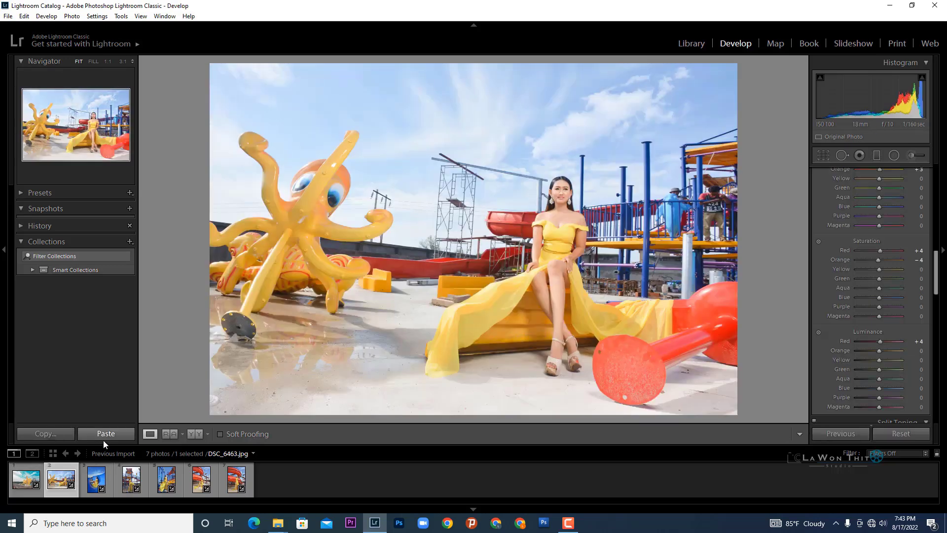
left_click(104, 434)
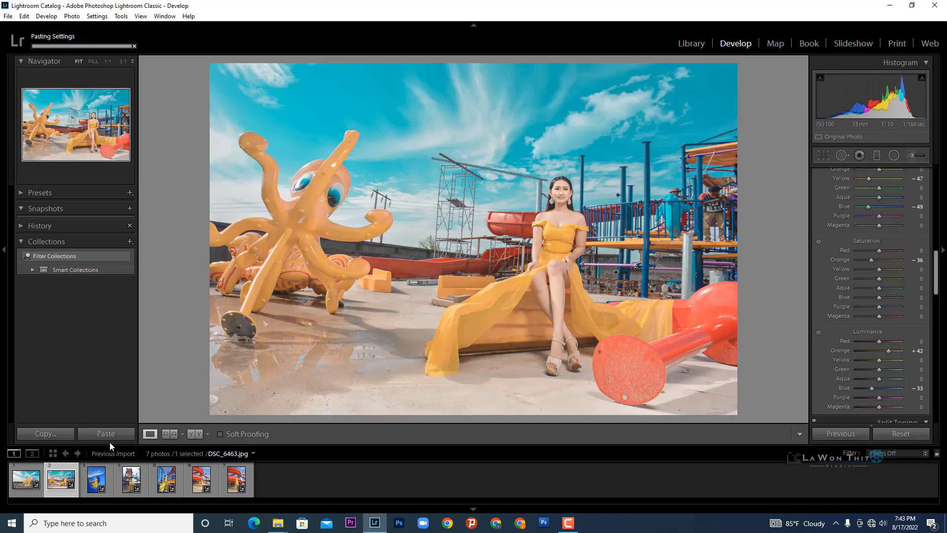
left_click(95, 481)
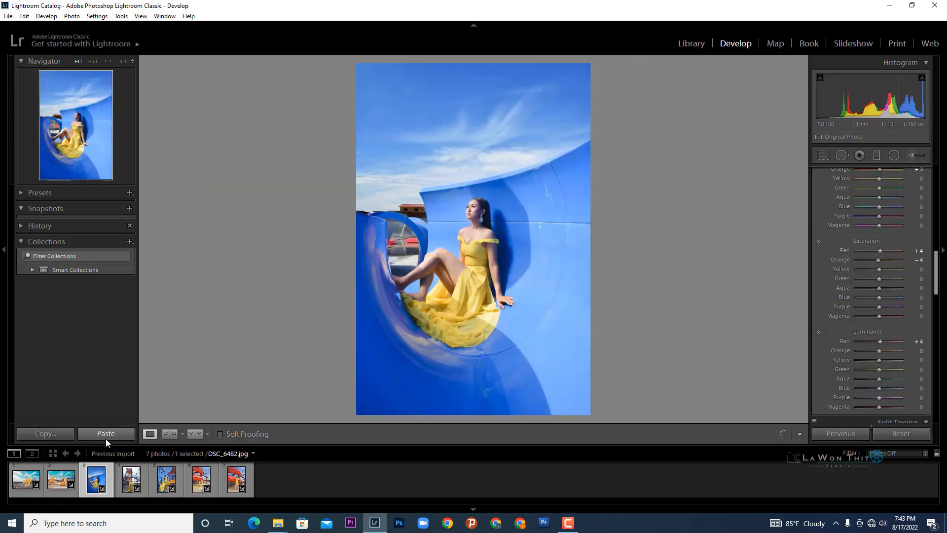
left_click(106, 436)
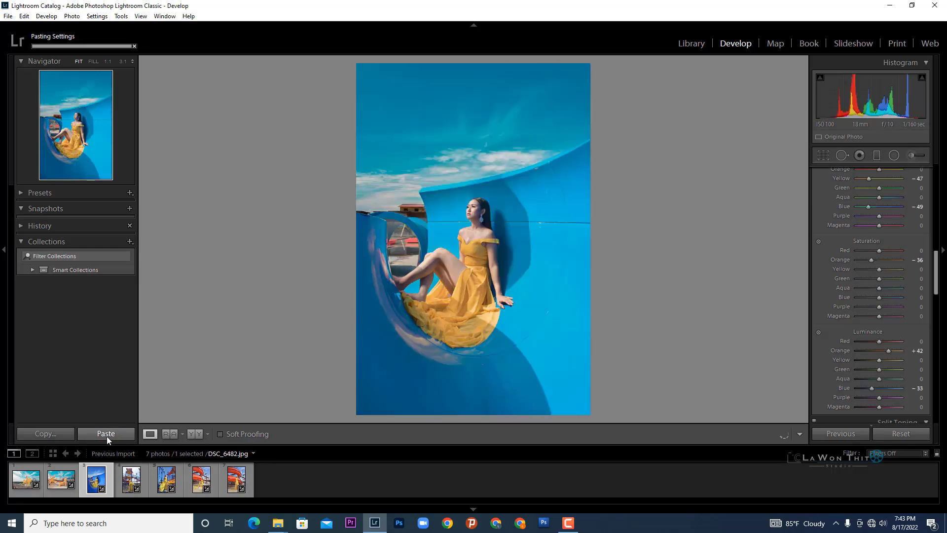
left_click(122, 479)
left_click(113, 434)
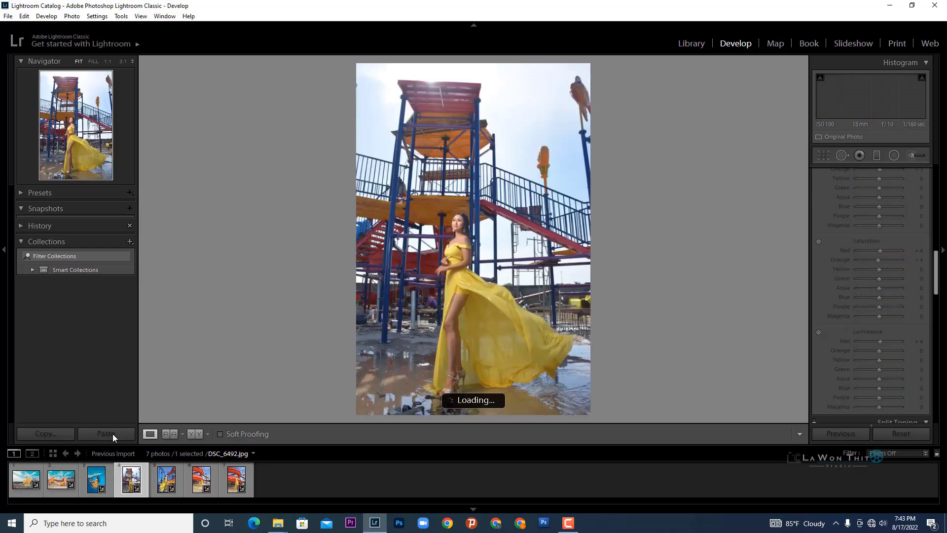
left_click(112, 434)
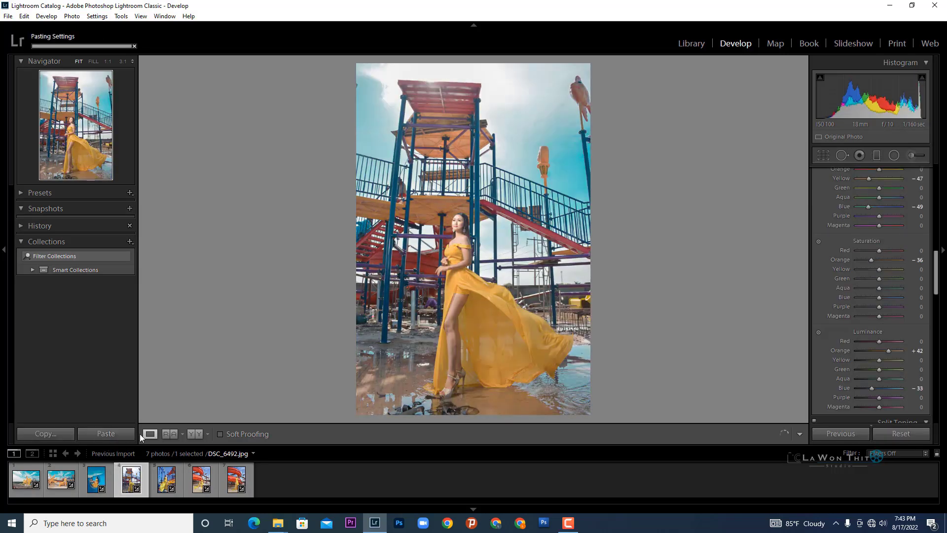
- Compare the woman's face in the playground photo between 1:1 and full view
left_click(459, 223)
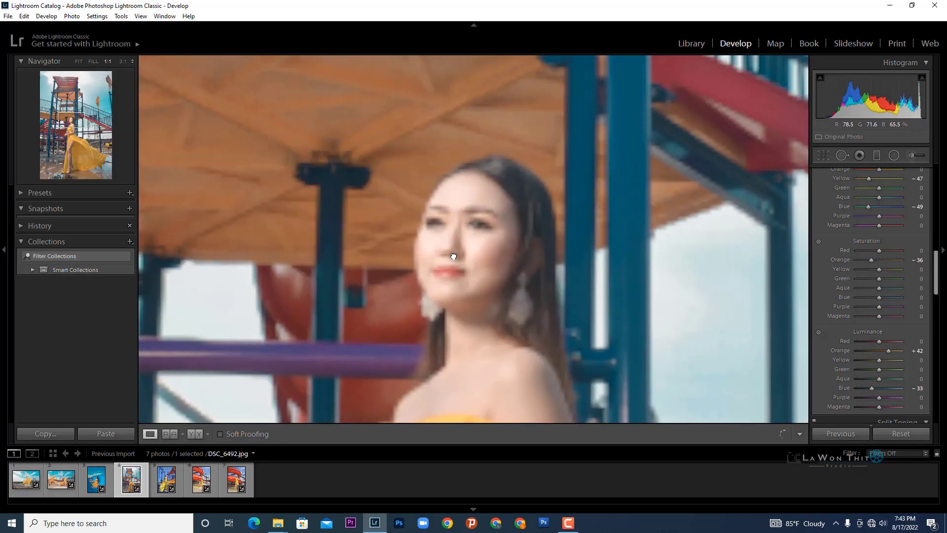
left_click(454, 257)
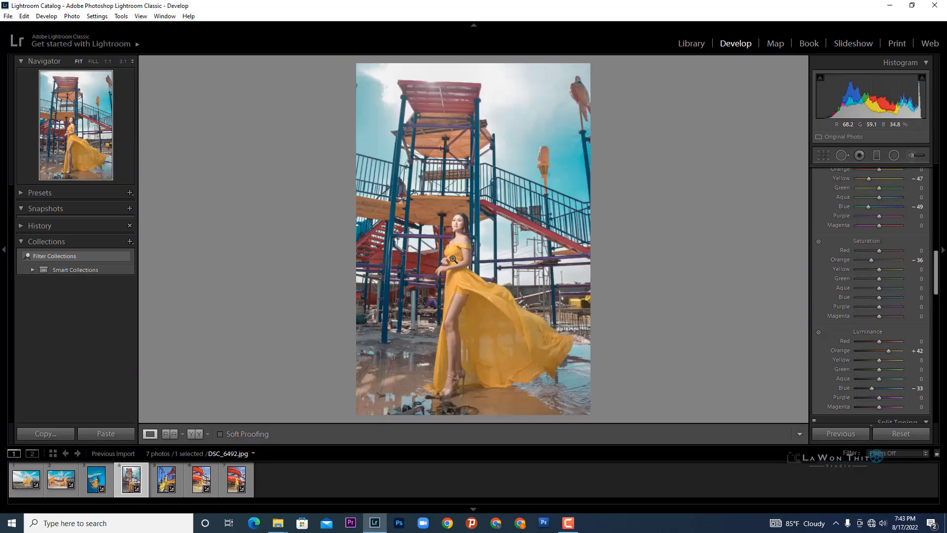
left_click_drag(458, 228, 459, 259)
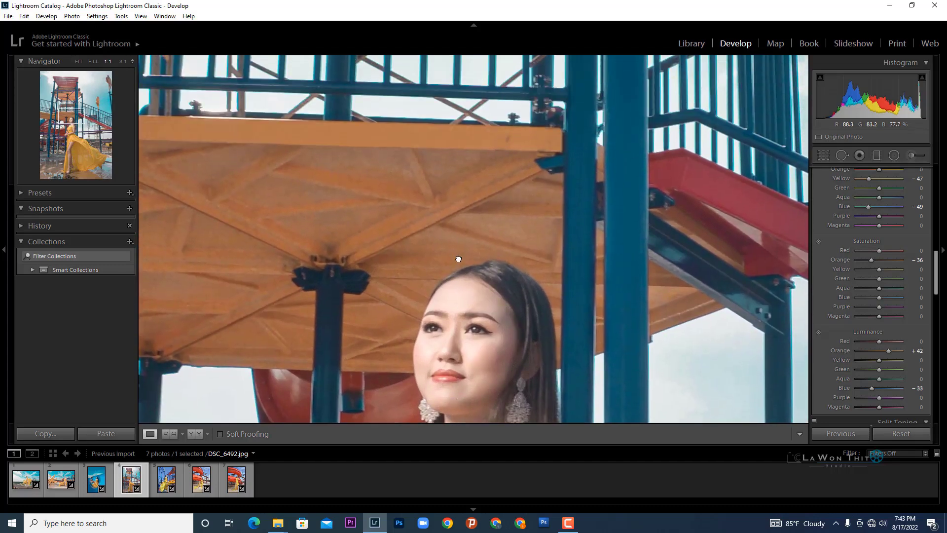
left_click(459, 259)
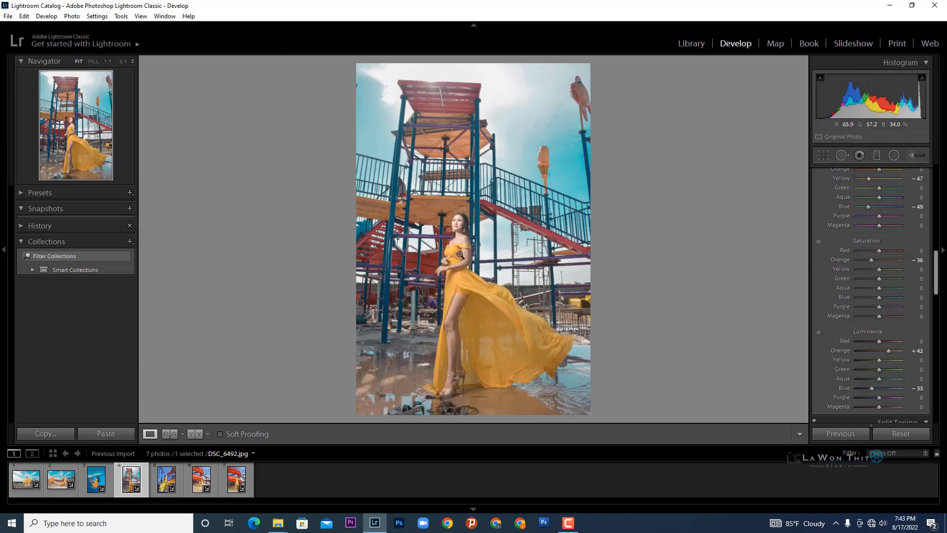
left_click(456, 225)
- Lower Exposure to -0.20 in the Basic panel and return to the full-photo view
scroll(909, 258, "up", 2)
scroll(908, 259, "up", 2)
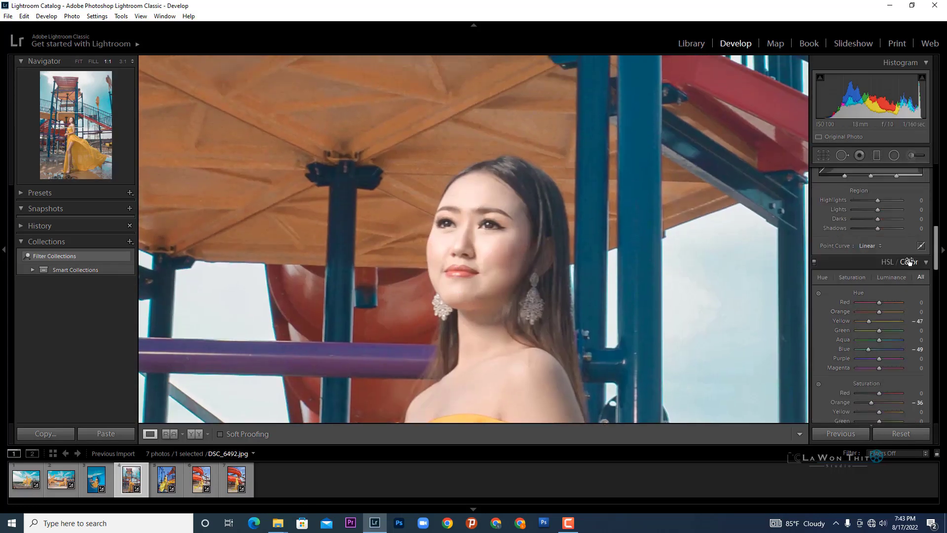
scroll(909, 258, "up", 2)
scroll(909, 258, "up", 2)
scroll(907, 261, "up", 3)
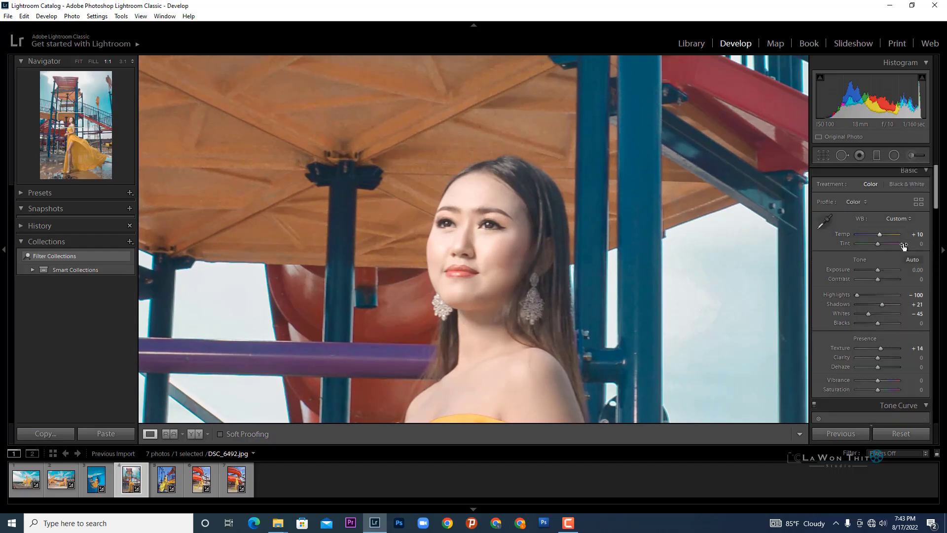
key("Down")
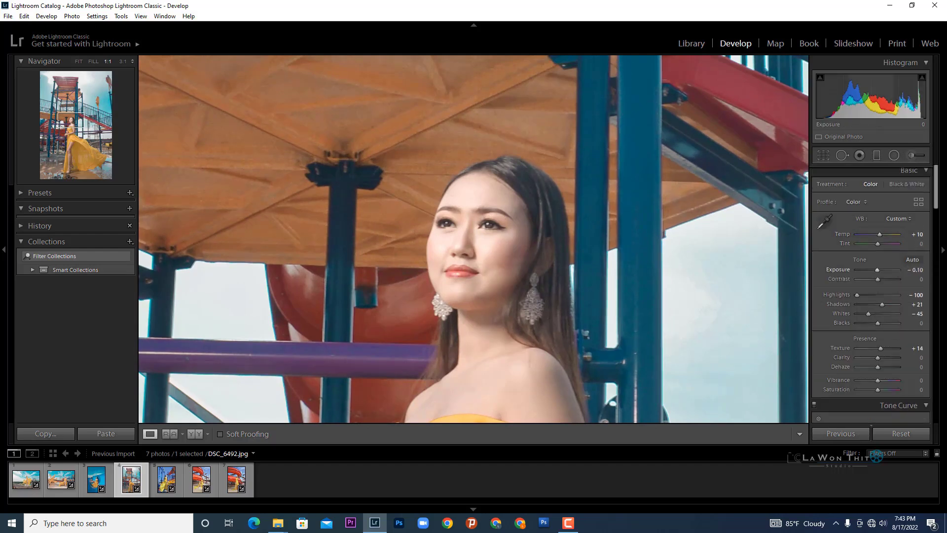
key("Down")
left_click(644, 260)
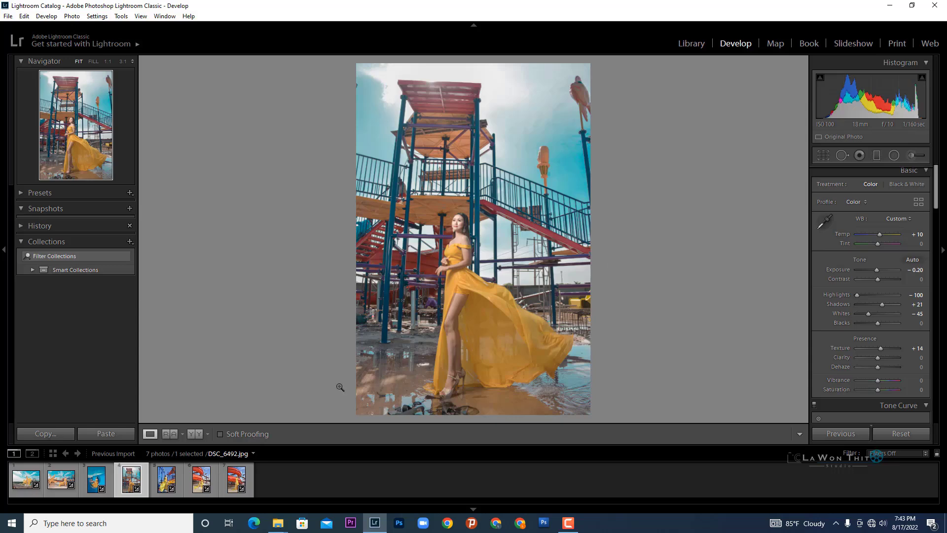
- Paste the settings onto the climbing-frame, red-slide standing and seated photos, then reopen the wall photo
left_click(167, 479)
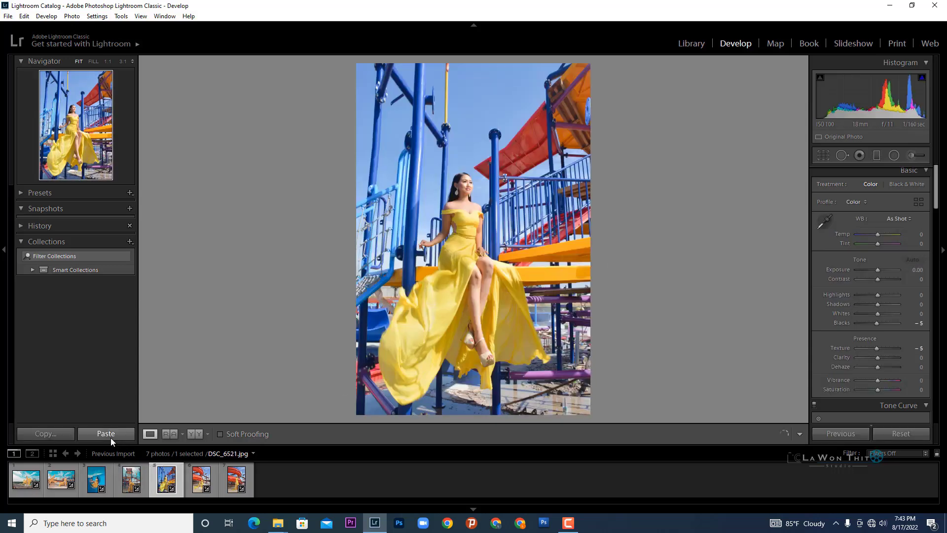
left_click(111, 436)
key("Right")
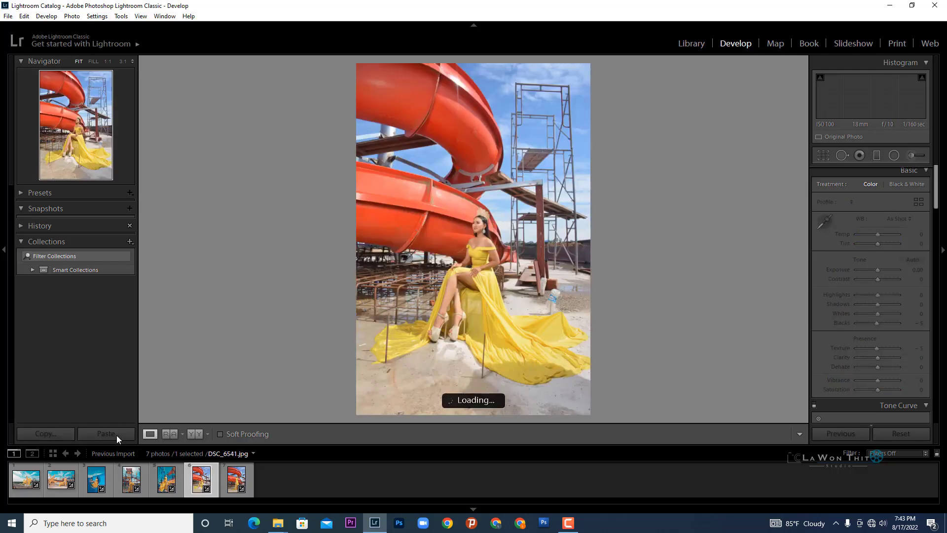
left_click(228, 471)
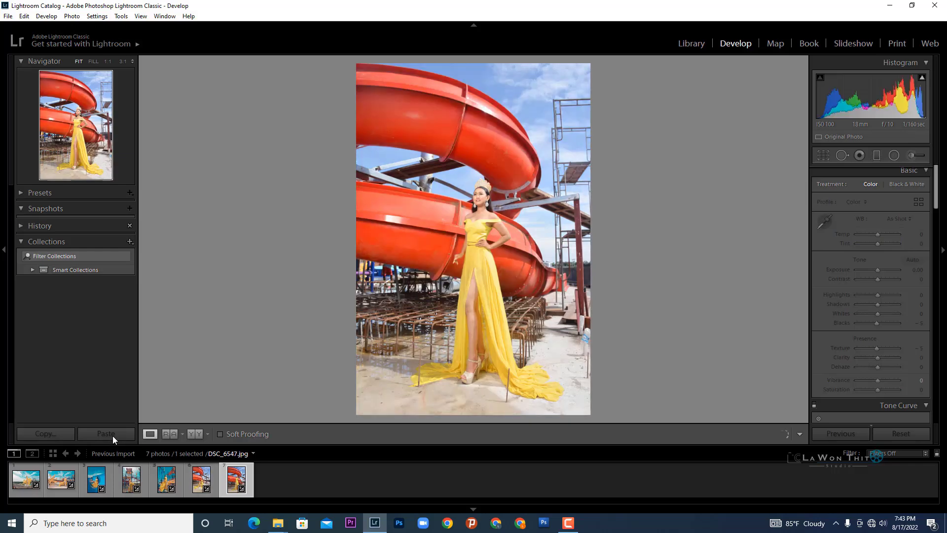
left_click(113, 435)
left_click(193, 486)
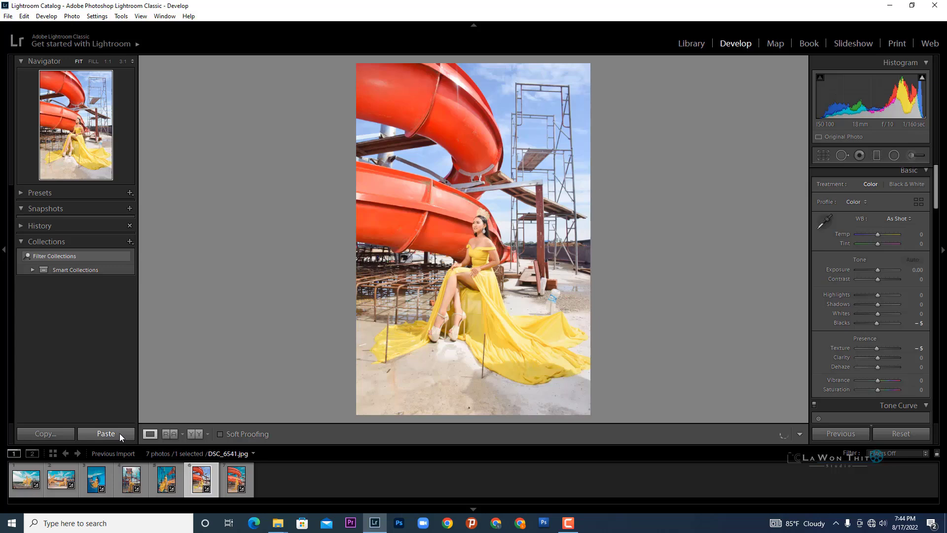
left_click(120, 433)
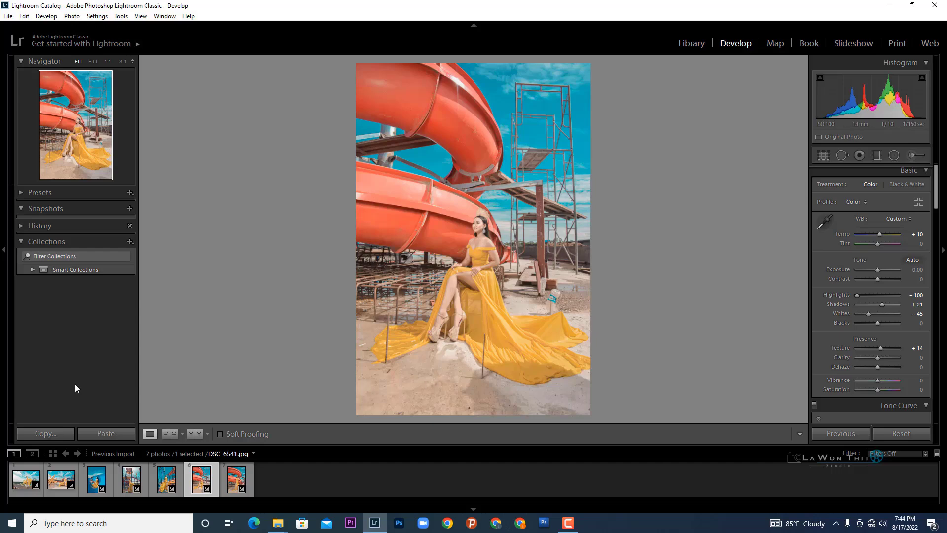
left_click(29, 488)
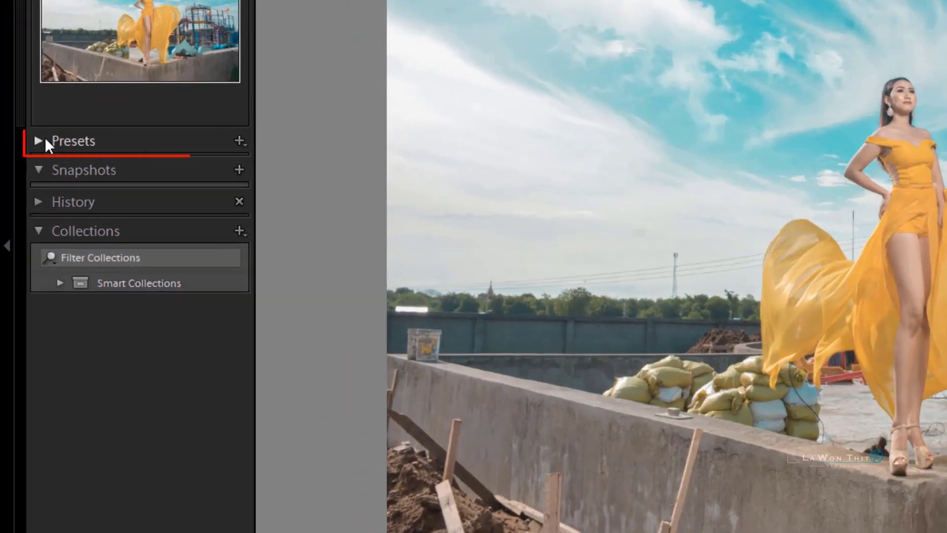
- Expand the Presets panel and open its + menu for adding a new preset
left_click(46, 140)
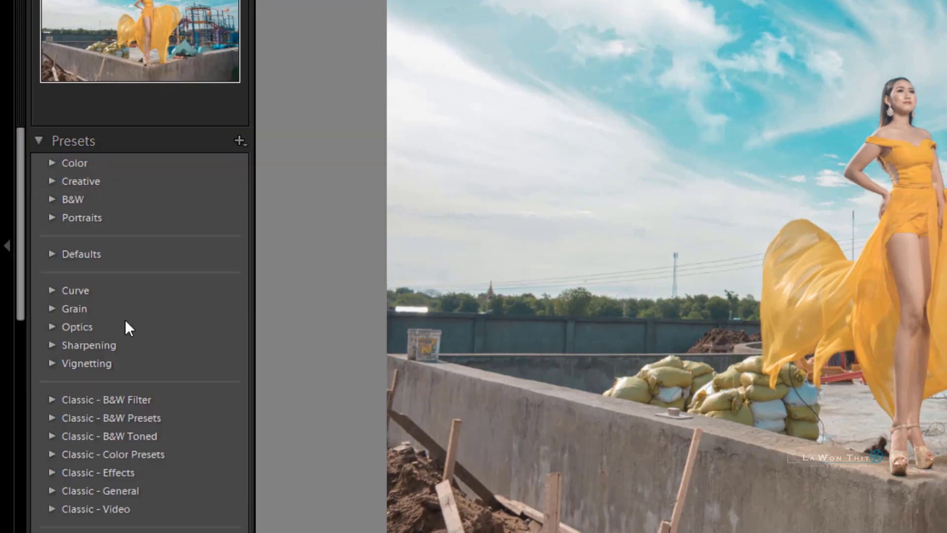
scroll(133, 360, "down", 10)
scroll(143, 452, "down", 3)
scroll(129, 401, "up", 10)
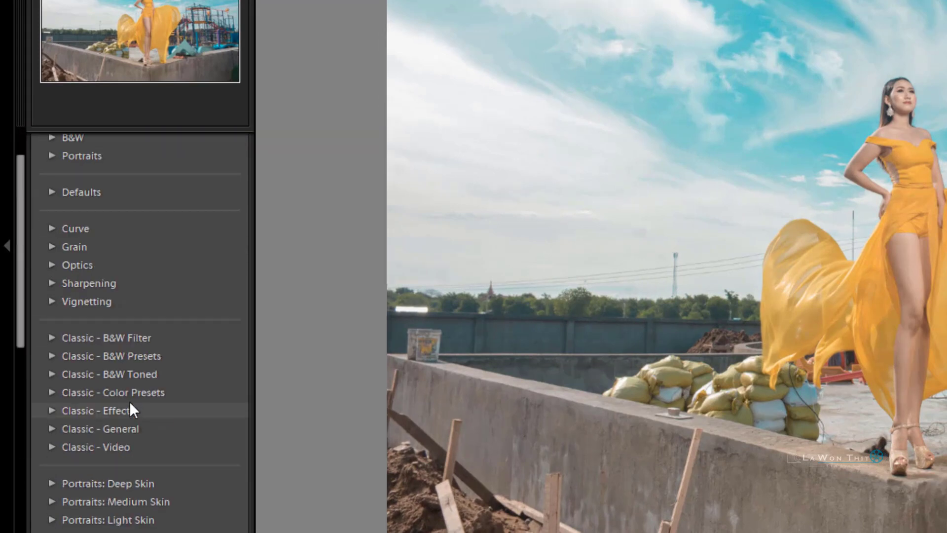
scroll(130, 401, "up", 2)
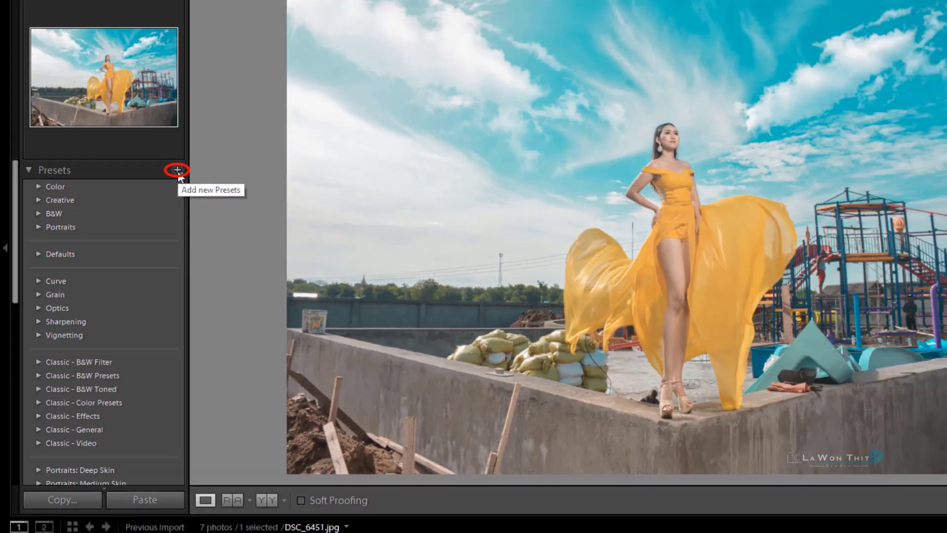
left_click(130, 194)
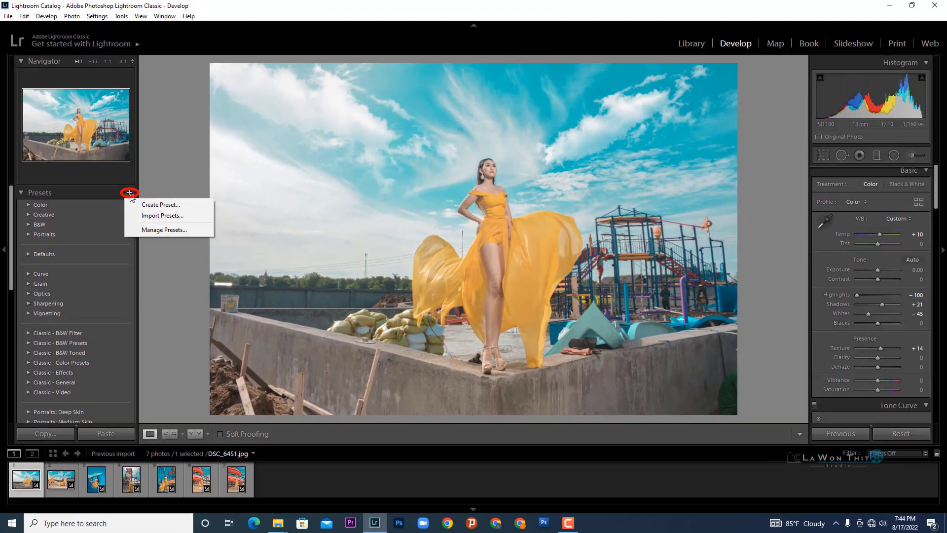
- Start a new develop preset named 'Outdoor Sky' and show its preset group choices
left_click(166, 205)
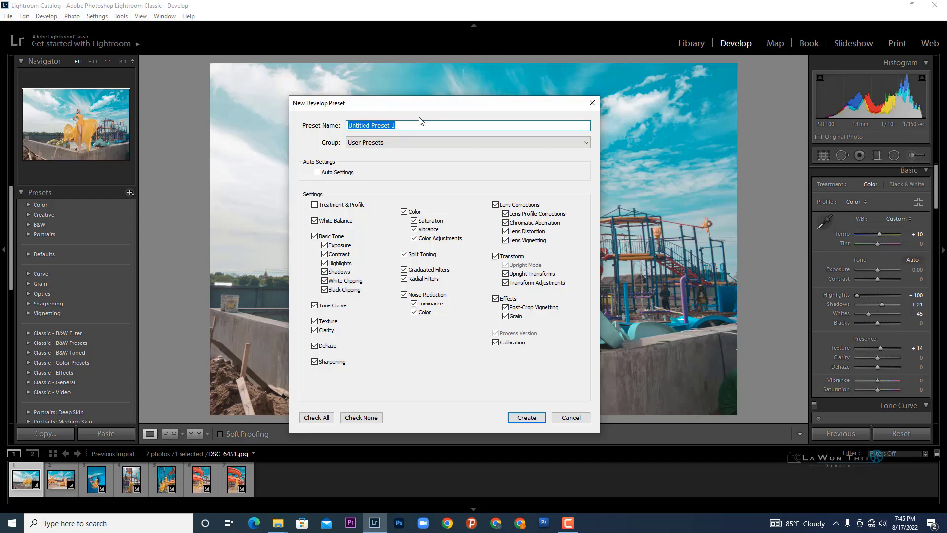
type("Ou")
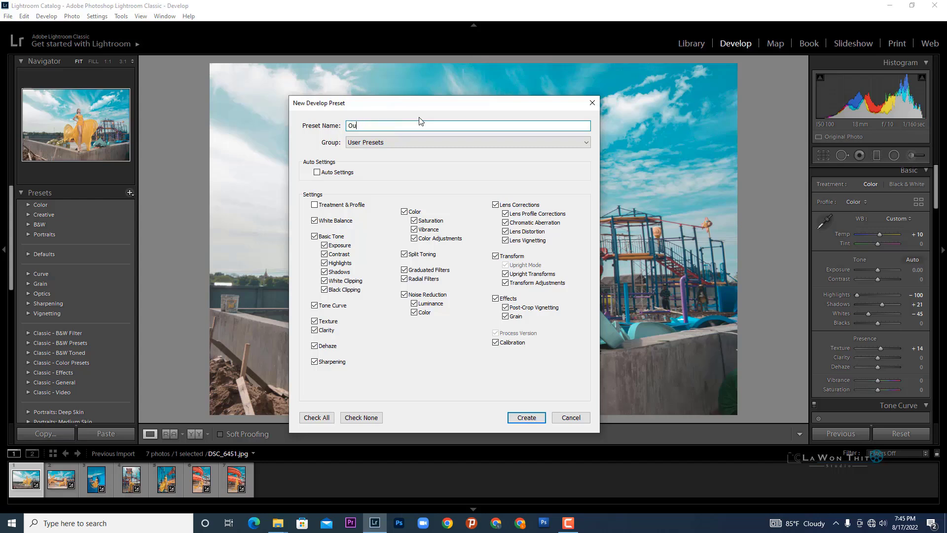
type("tdoor ")
type("Sky")
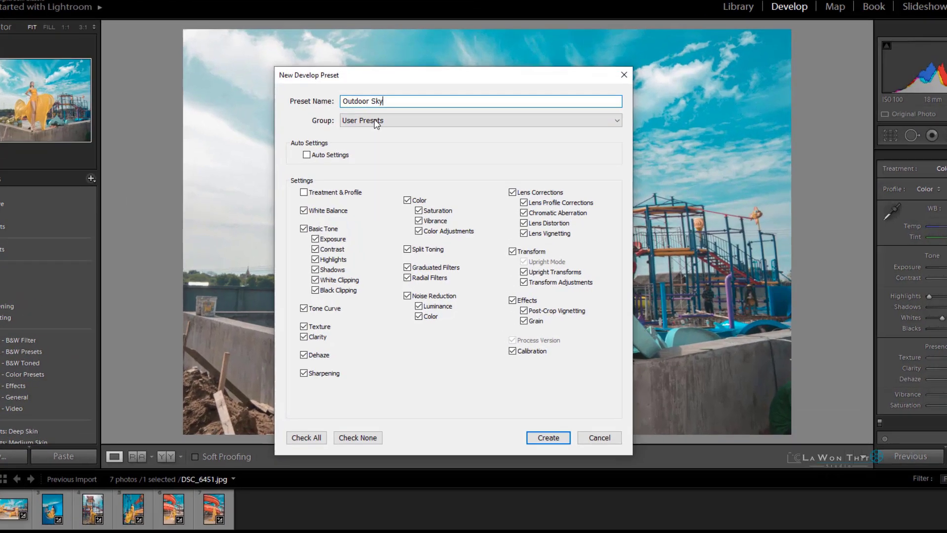
left_click(349, 143)
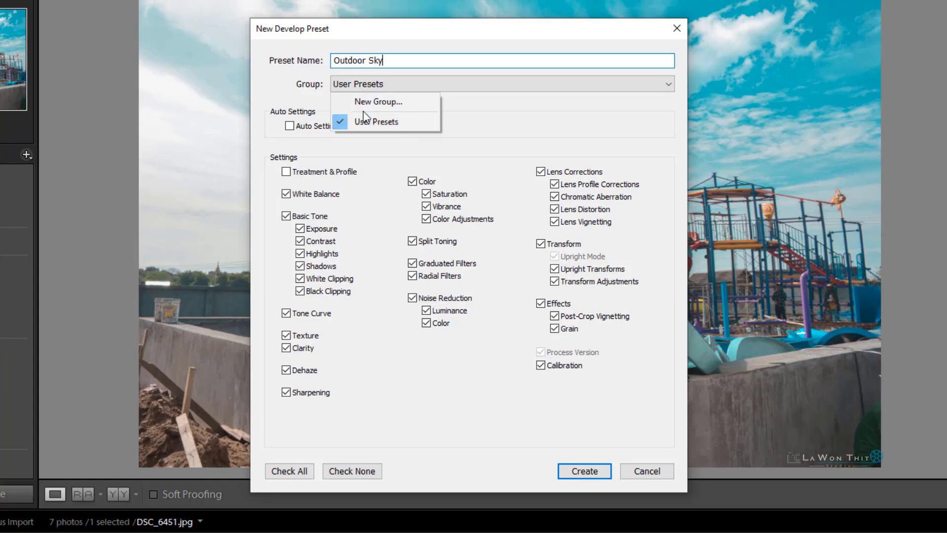
- Create an 'LWT Studio' group and save Outdoor Sky in it with Treatment & Profile included
left_click(397, 102)
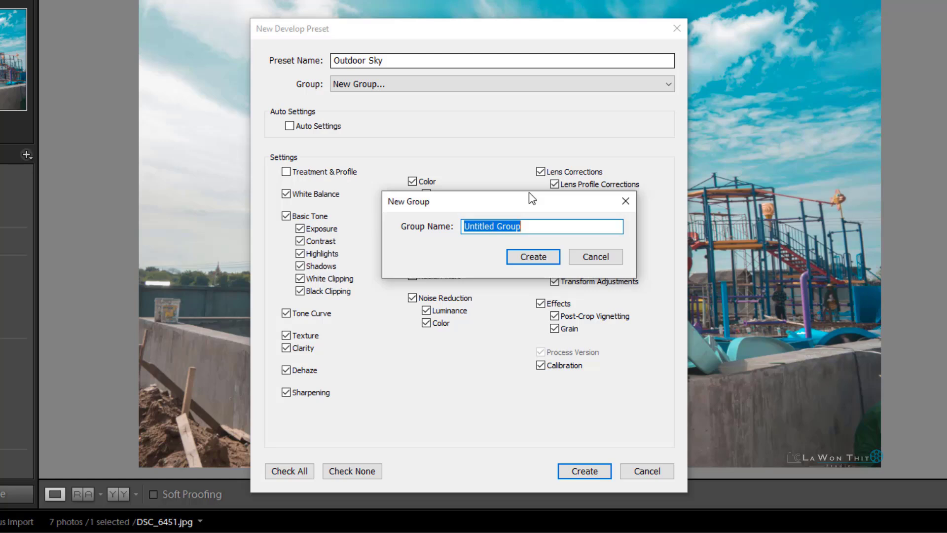
type("LWT ")
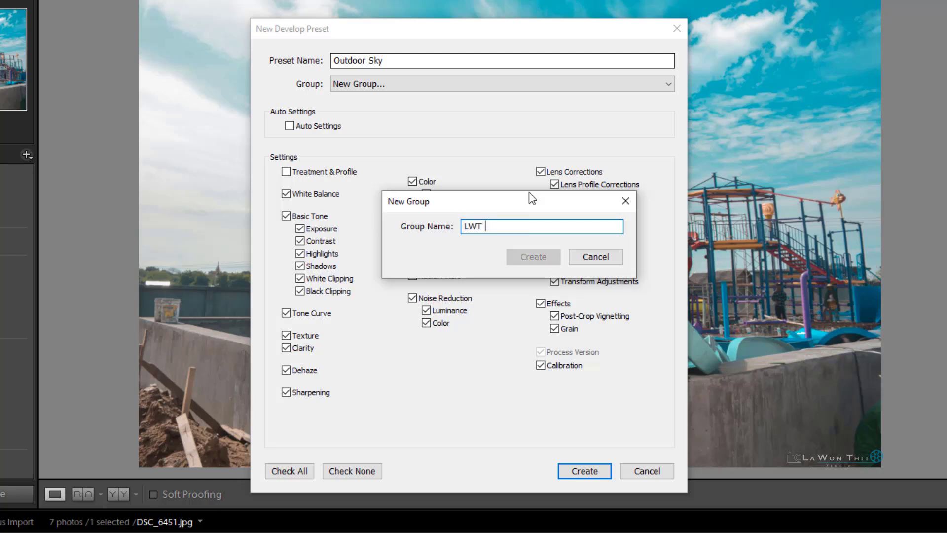
type("Studio")
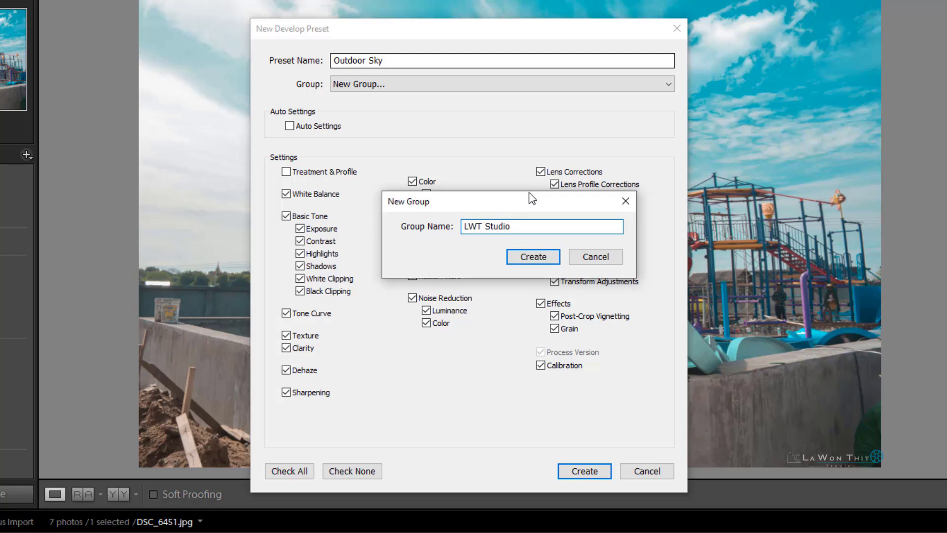
left_click(546, 257)
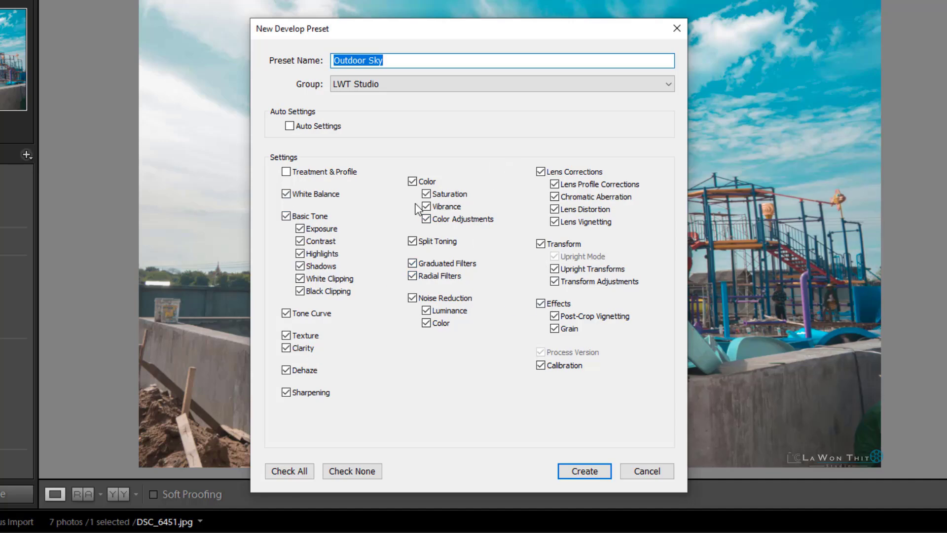
left_click(286, 171)
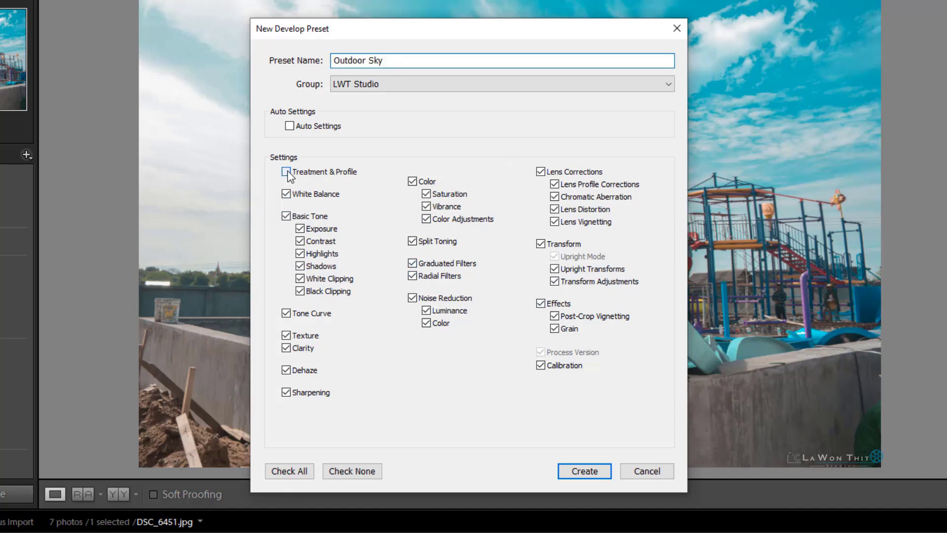
left_click(580, 470)
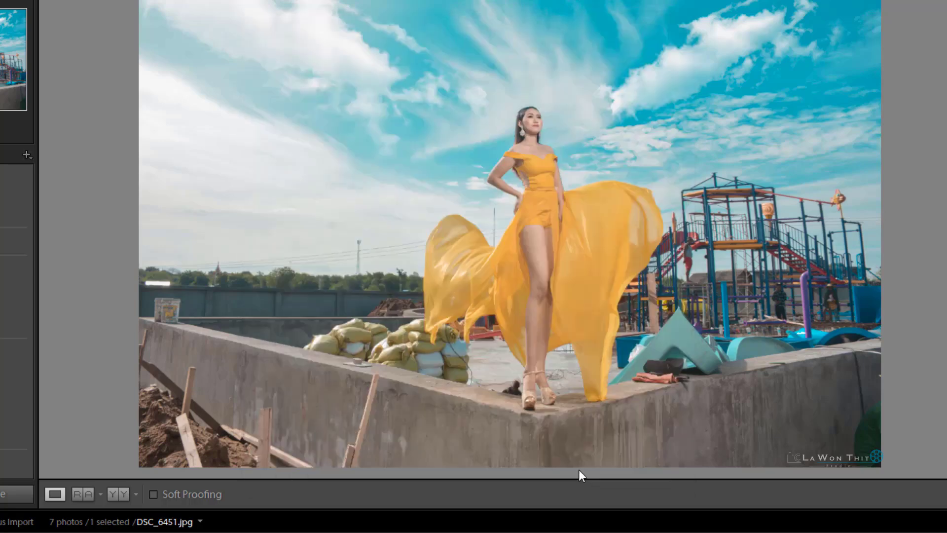
- Expand the LWT Studio preset folder to show Outdoor Sky, then move to blue-slide photo DSC_6482
scroll(138, 338, "down", 3)
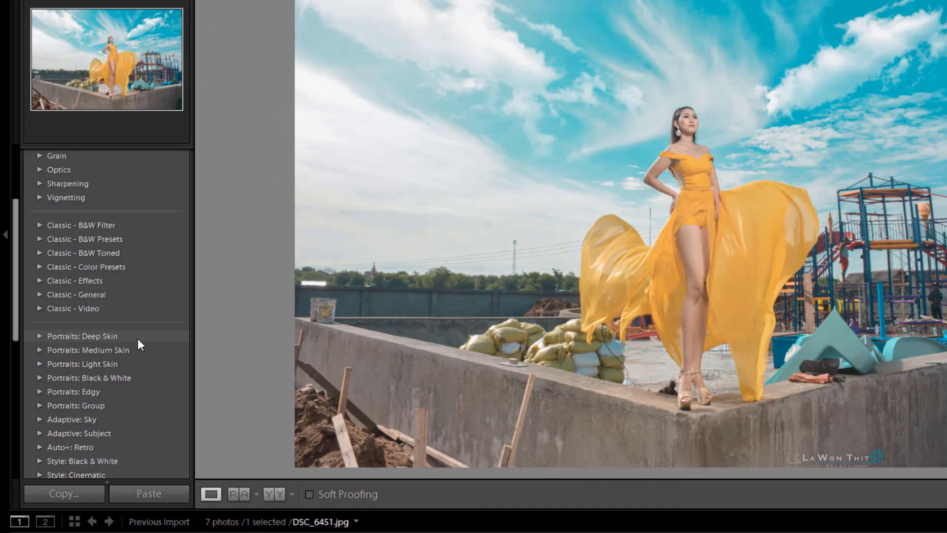
scroll(138, 342, "down", 5)
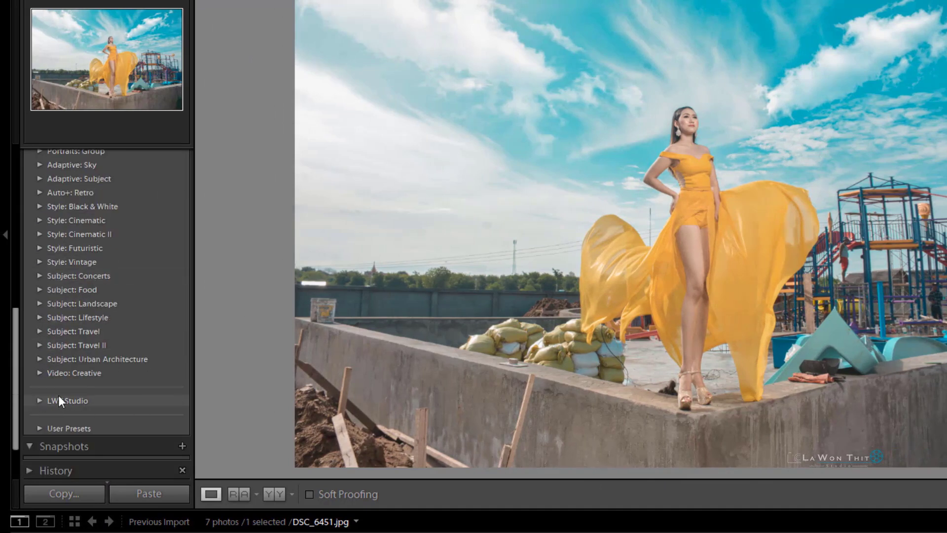
scroll(58, 395, "down", 2)
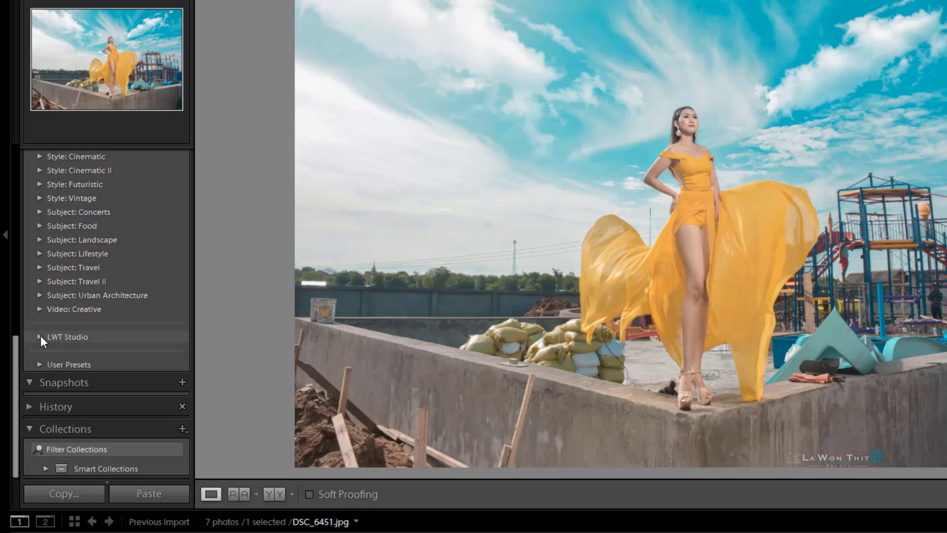
left_click(40, 336)
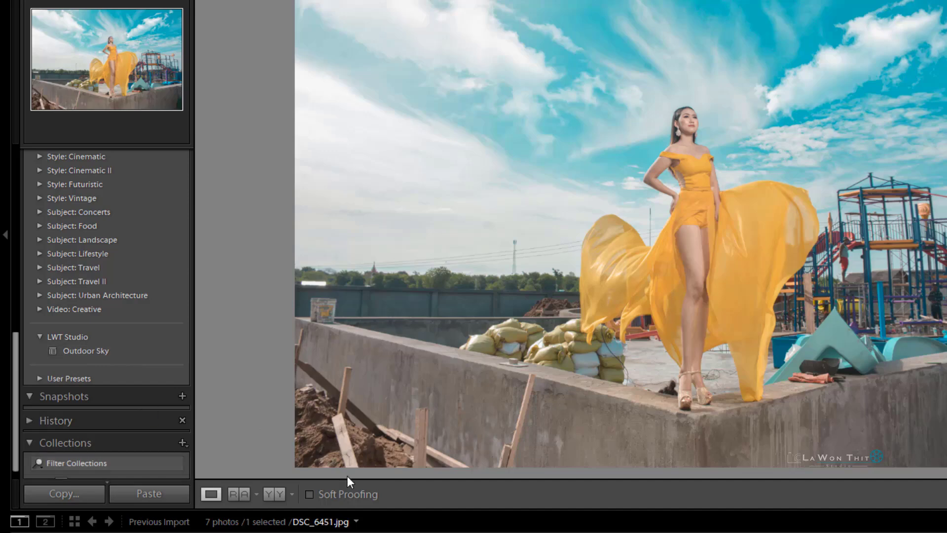
key("Right")
key("Right")
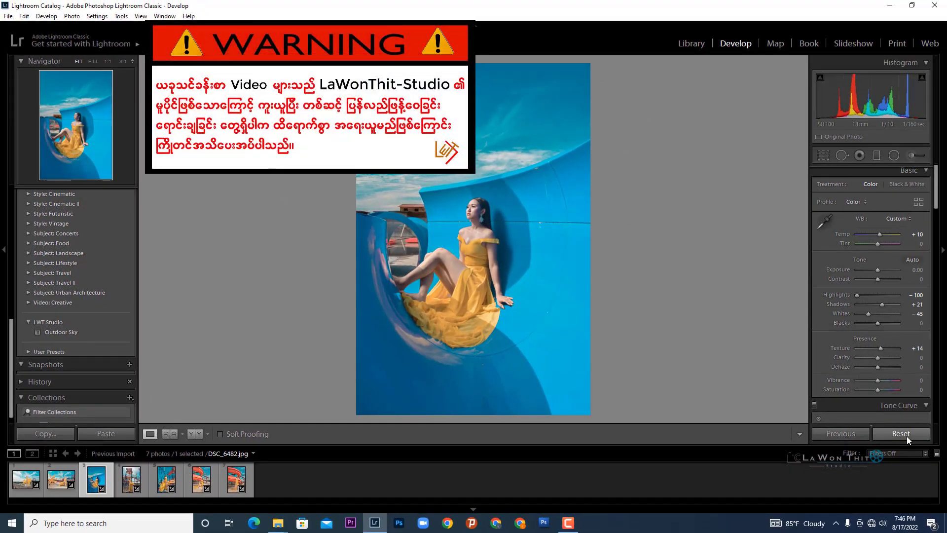
- Reset the blue-slide photo's existing edits and apply the Outdoor Sky preset from LWT Studio
left_click(907, 436)
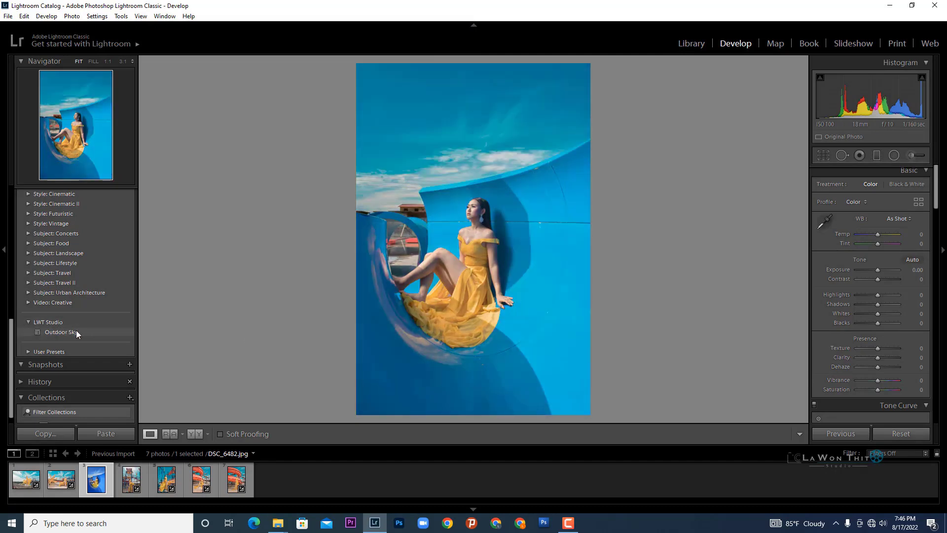
left_click(61, 332)
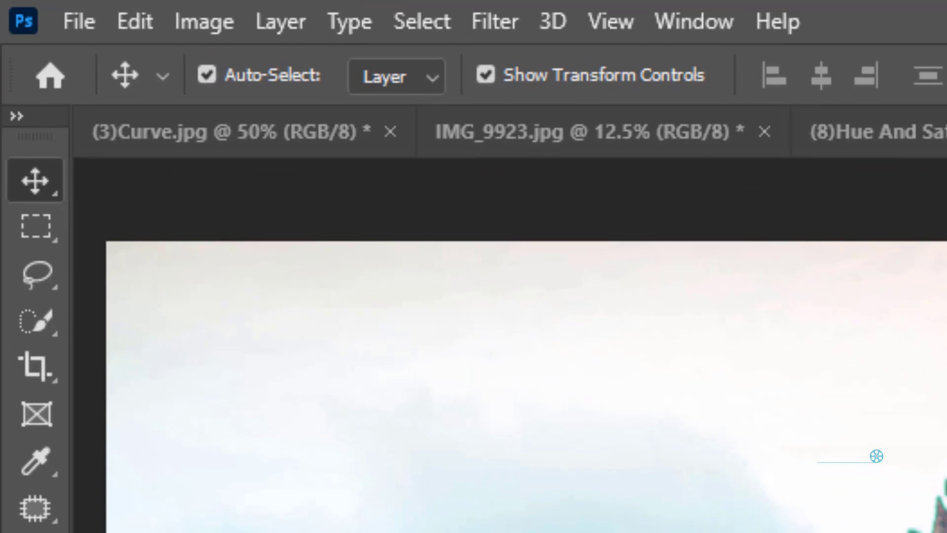
- Open Image > Adjustments > Vibrance on the temple photo and move the dialog aside
left_click(177, 26)
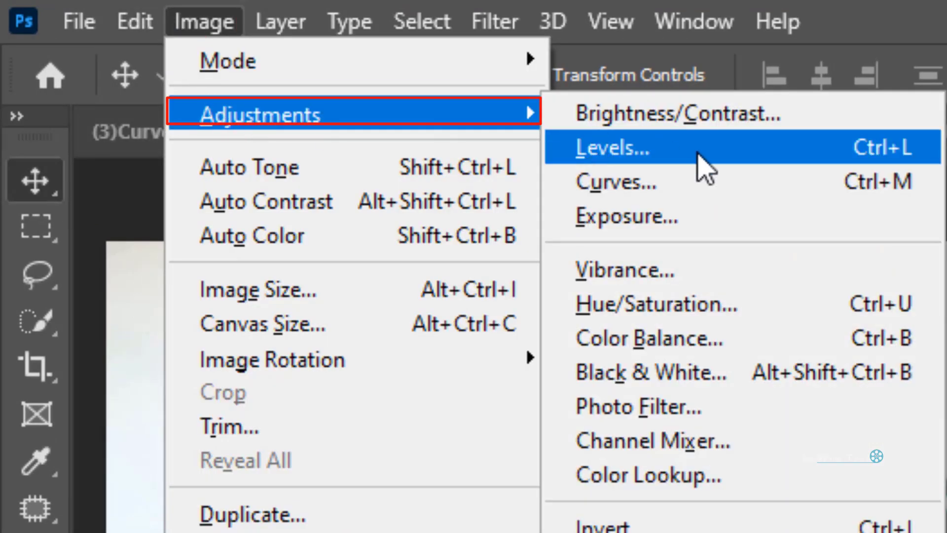
mouse_move(209, 93)
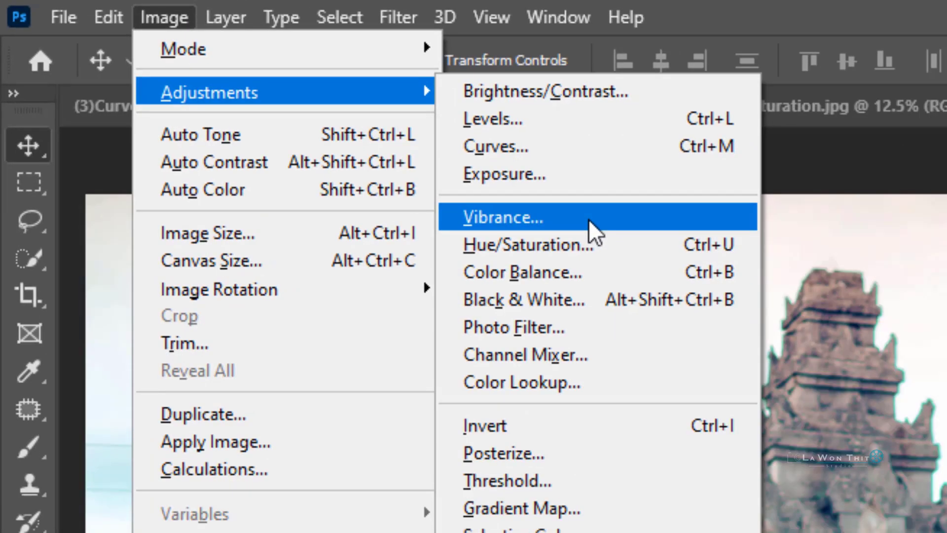
left_click(725, 276)
left_click_drag(617, 135, 584, 143)
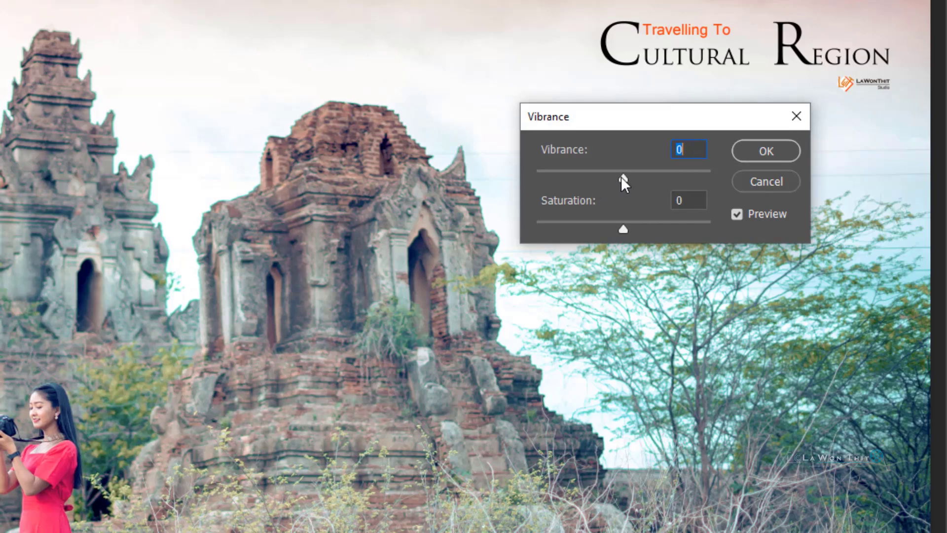
- Try Vibrance at -100, toggling Preview to compare it with the original colours
left_click_drag(620, 178, 567, 179)
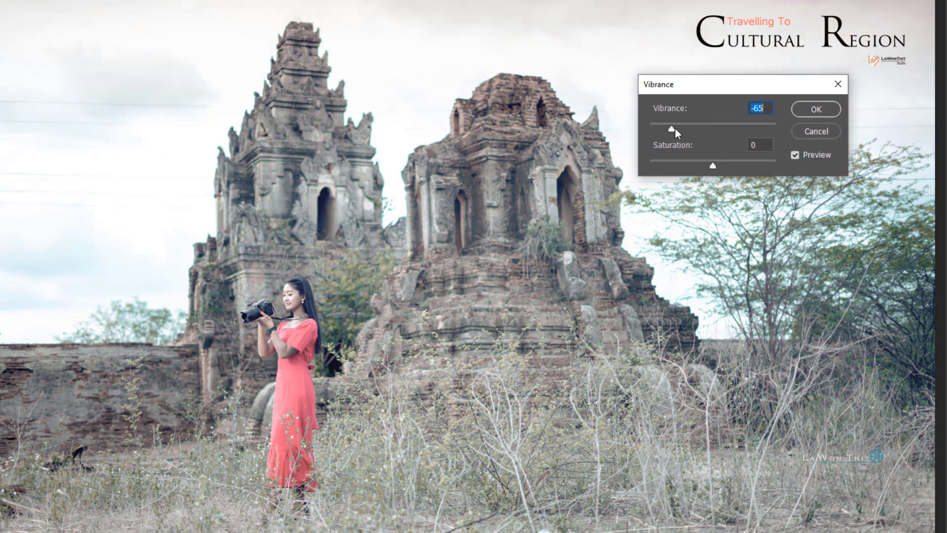
left_click_drag(675, 127, 640, 132)
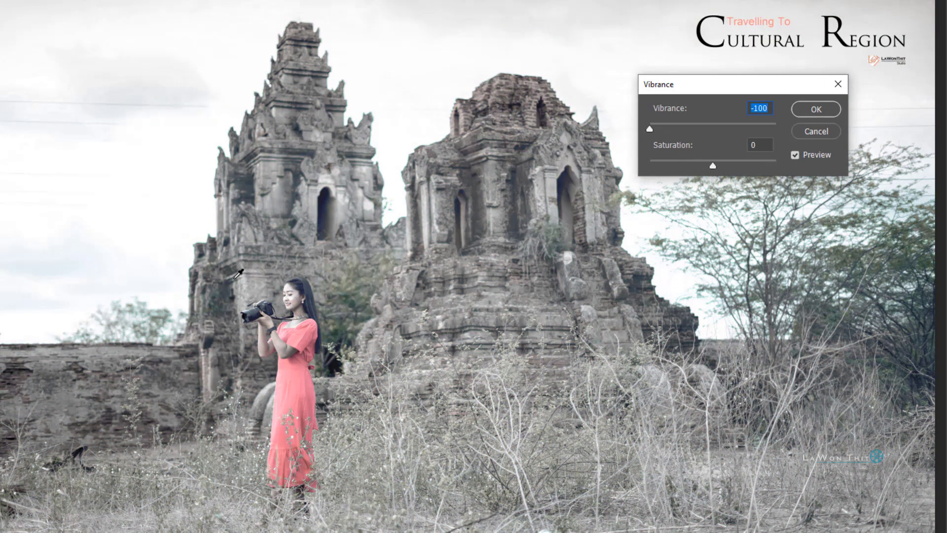
left_click(798, 158)
left_click(795, 155)
left_click(795, 155)
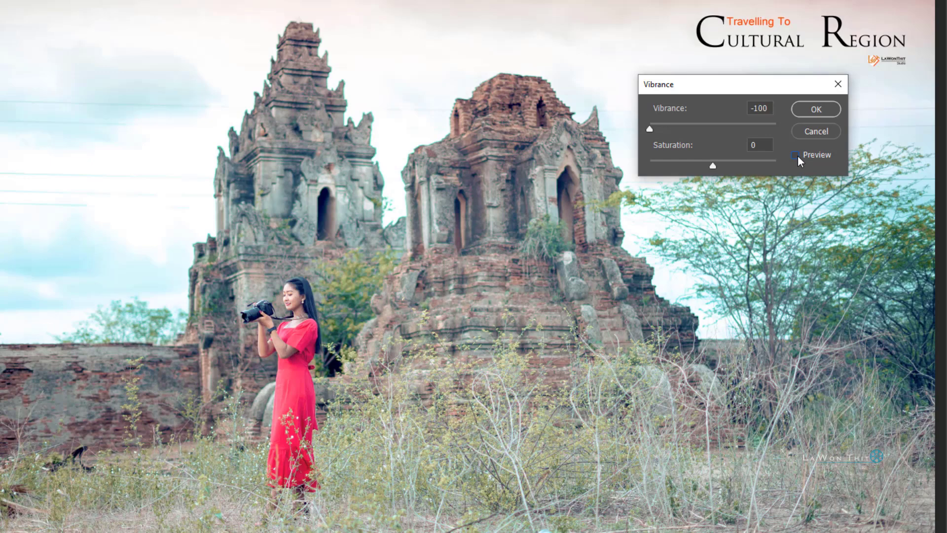
left_click(796, 154)
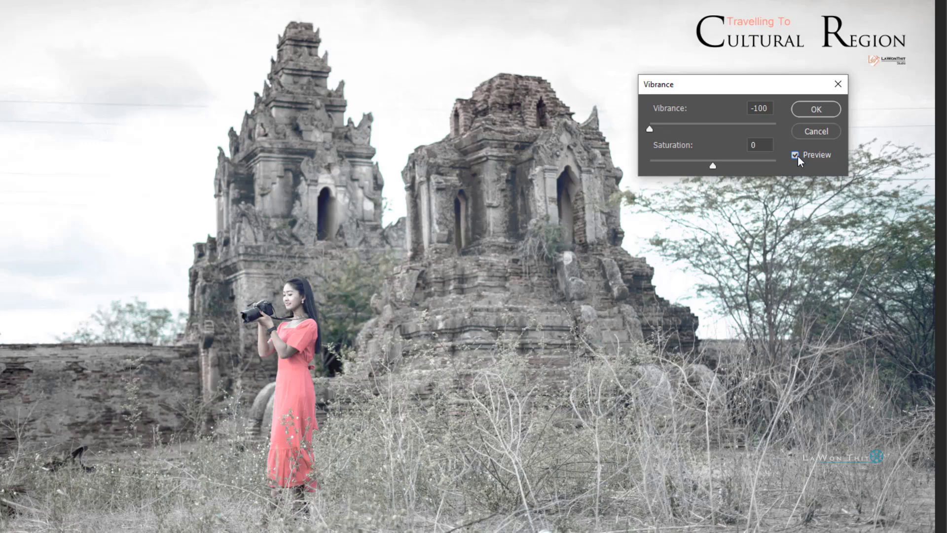
left_click(795, 154)
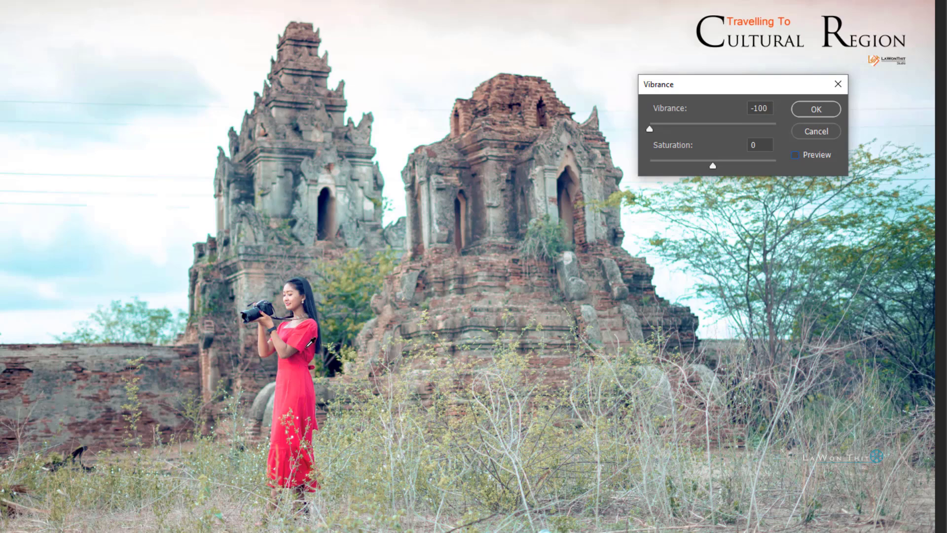
left_click(795, 155)
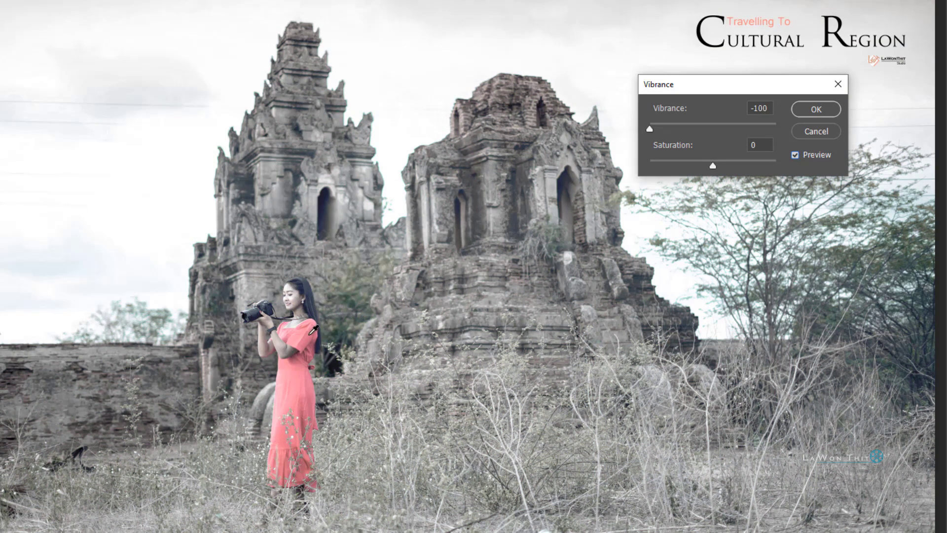
- Return Vibrance to 0 and drop Saturation to -100 for a black-and-white preview
left_click(760, 109)
left_click_drag(760, 108, 740, 113)
type("0")
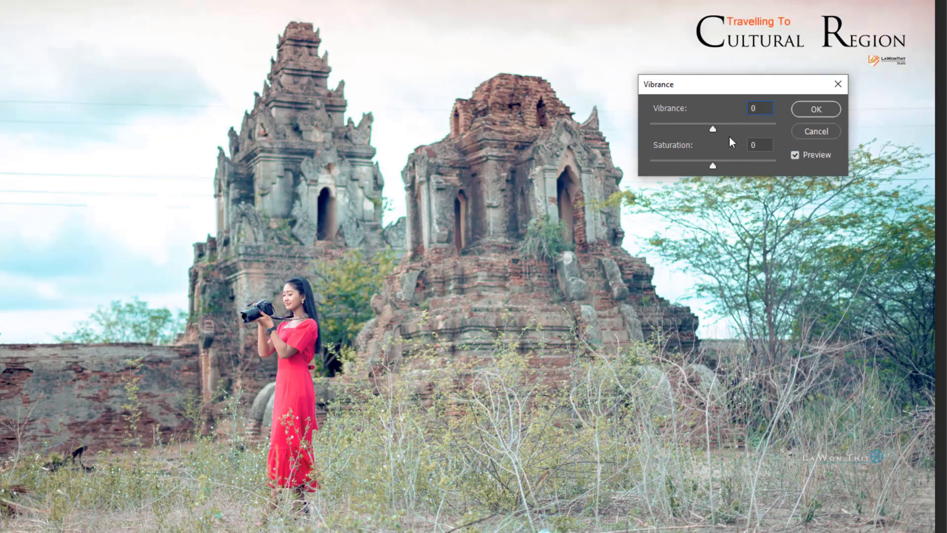
left_click_drag(713, 165, 639, 166)
key("Tab")
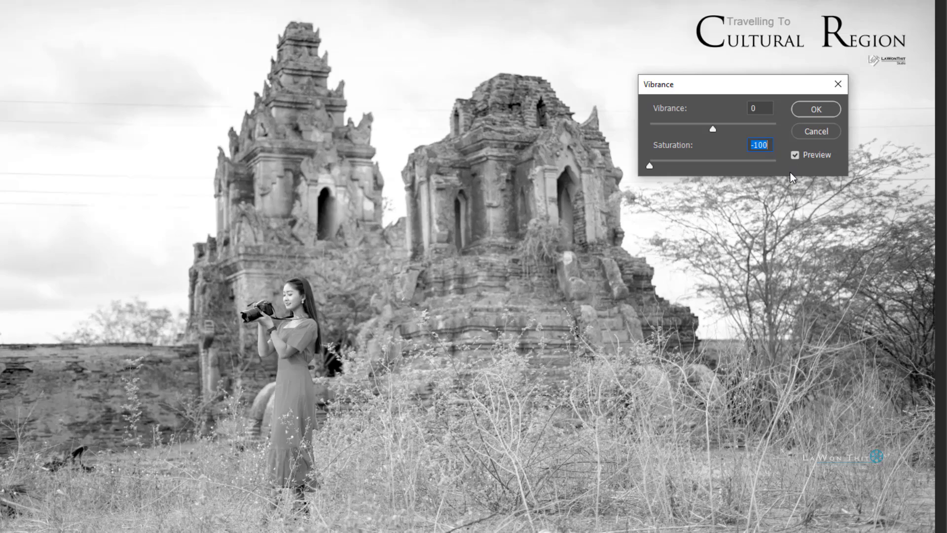
- Toggle Preview between black-and-white and original, ending on the original colours
left_click(795, 156)
left_click(795, 156)
left_click(796, 156)
left_click(795, 156)
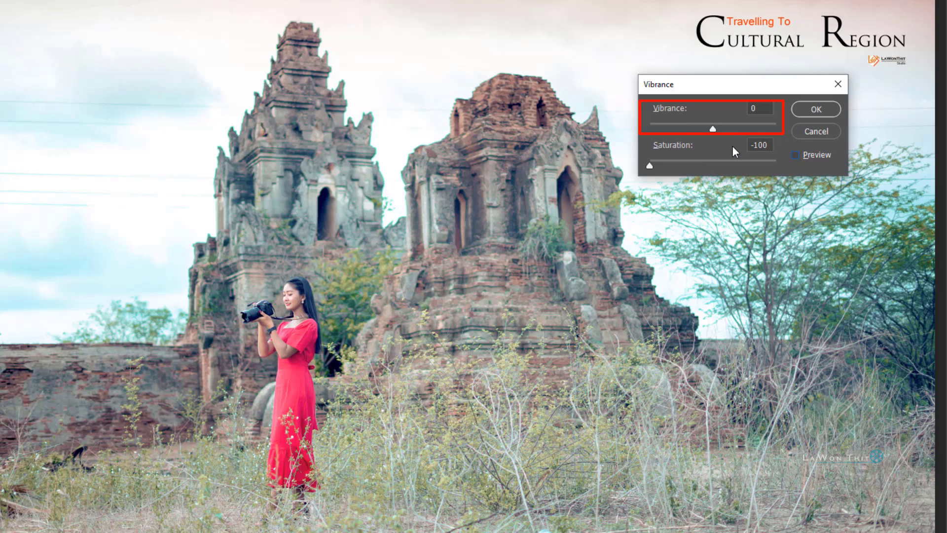
- Alt-reset Saturation to 0 and turn the adjustment Preview back on
key("alt")
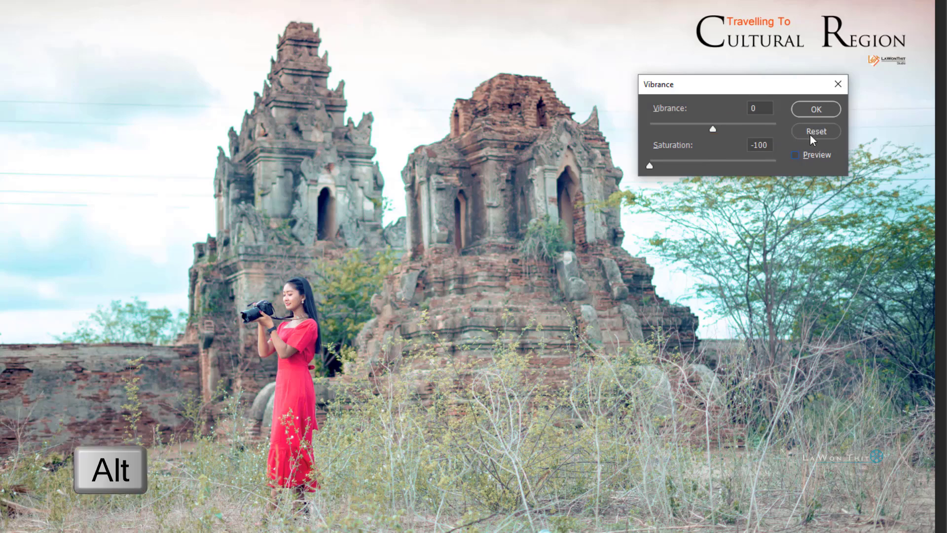
left_click(810, 134)
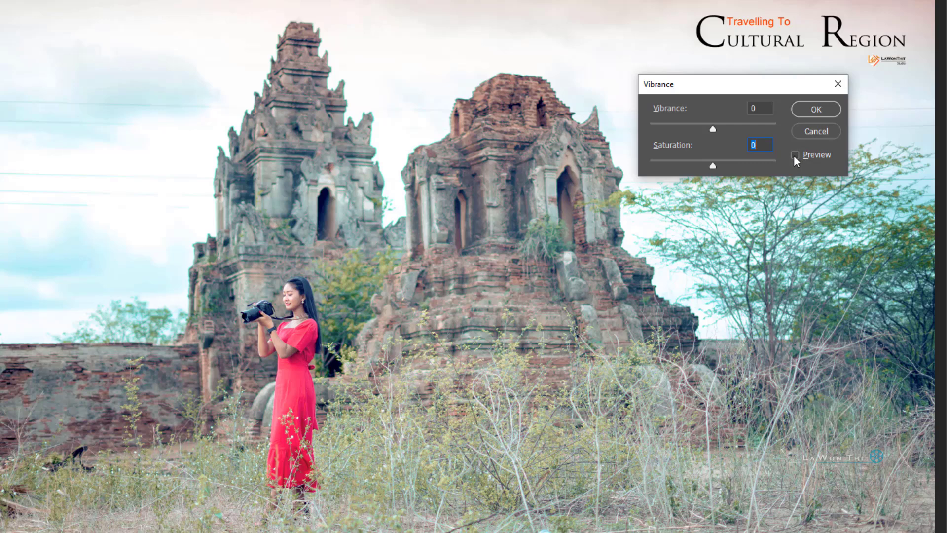
left_click(795, 156)
- Trial Vibrance at +100, compare it via Preview, then reset Vibrance to 0
left_click_drag(715, 130, 720, 129)
left_click_drag(791, 129, 794, 124)
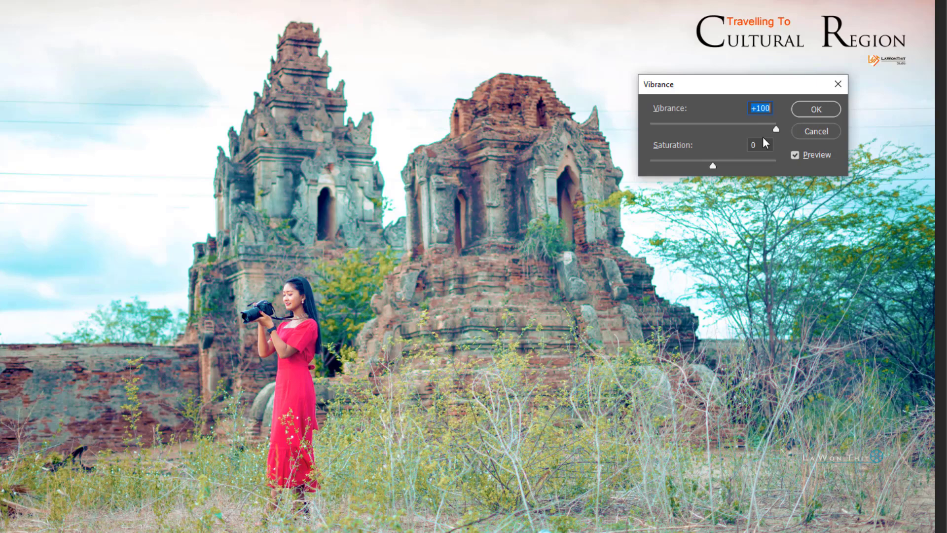
left_click(796, 155)
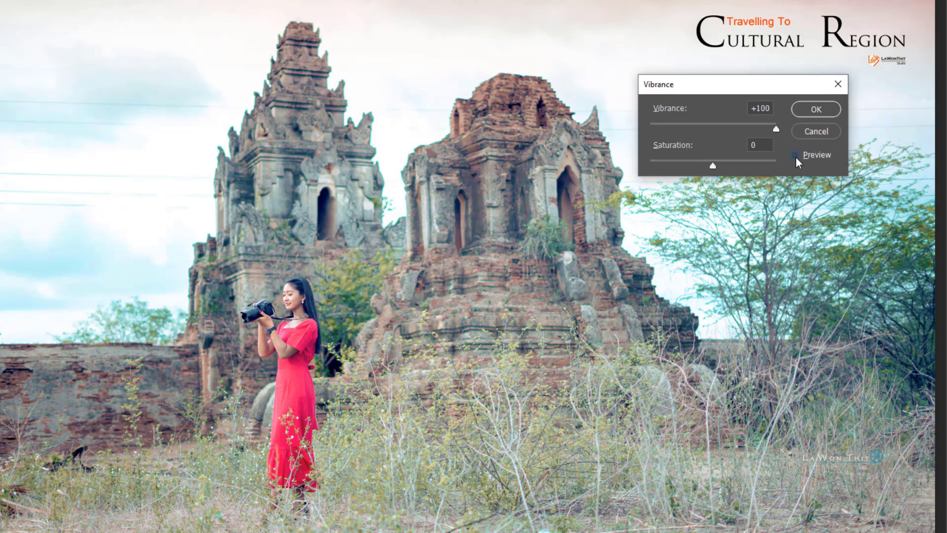
left_click(796, 157)
left_click(795, 156)
left_click(795, 156)
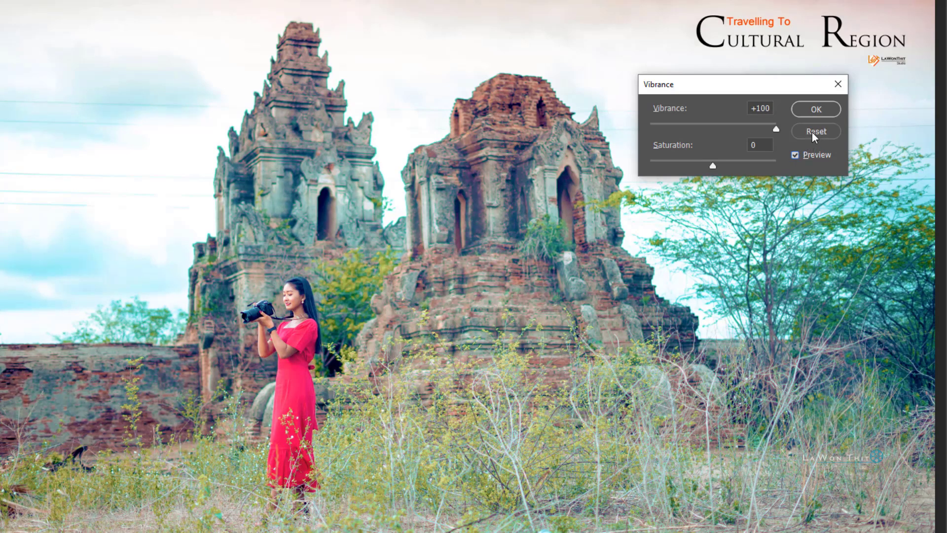
left_click(812, 132, "alt")
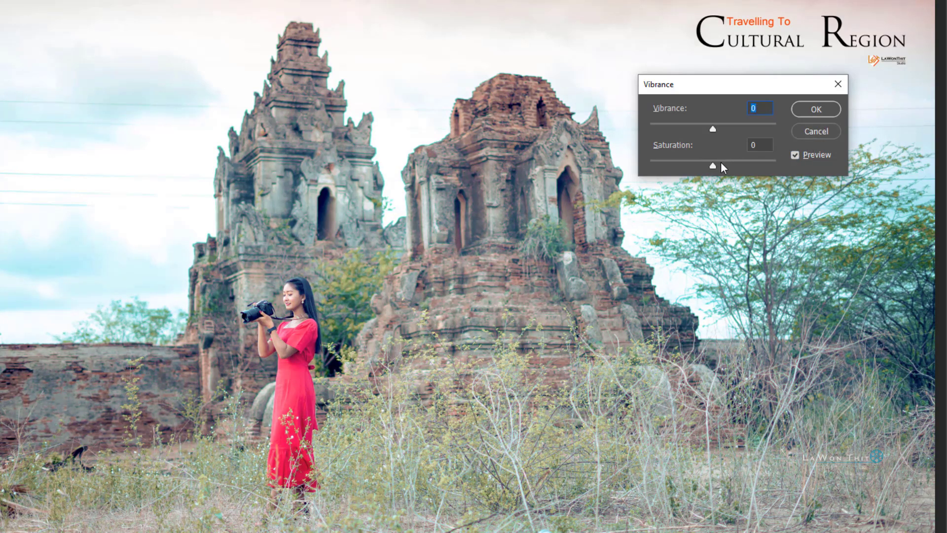
left_click_drag(712, 166, 787, 168)
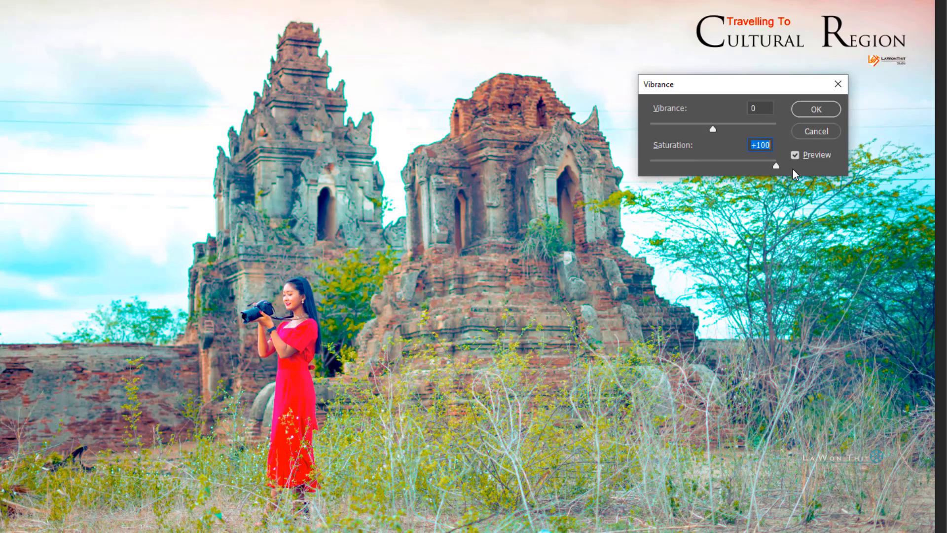
left_click(793, 154)
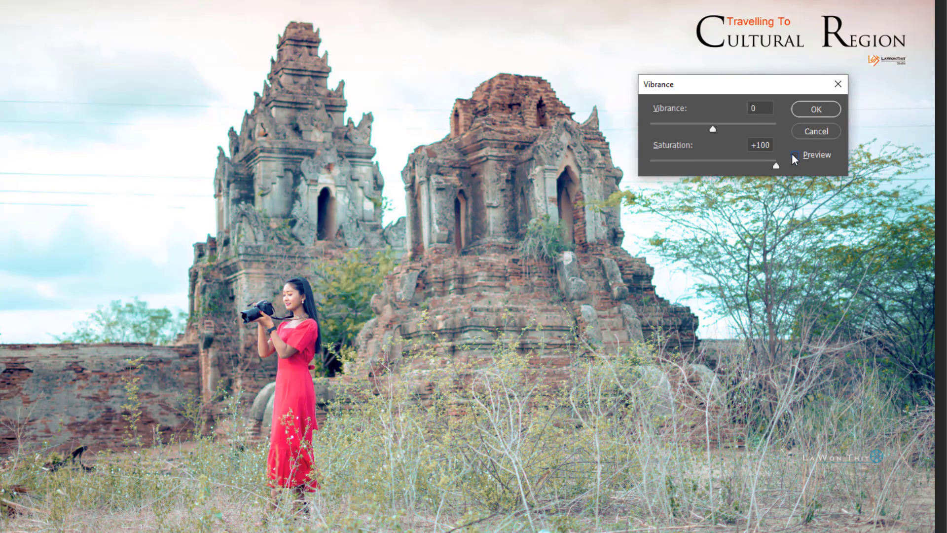
left_click(793, 156)
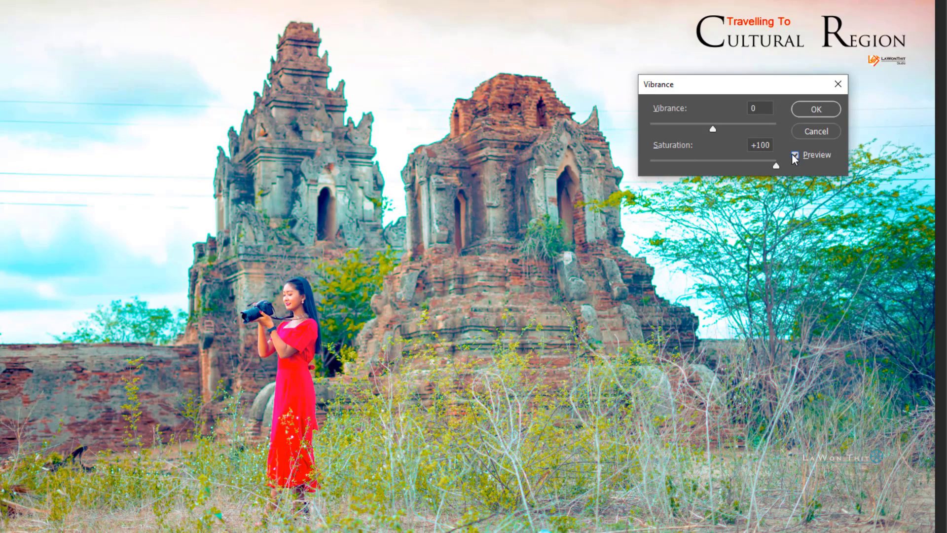
left_click(794, 156)
left_click(794, 156)
key("alt")
left_click(816, 131)
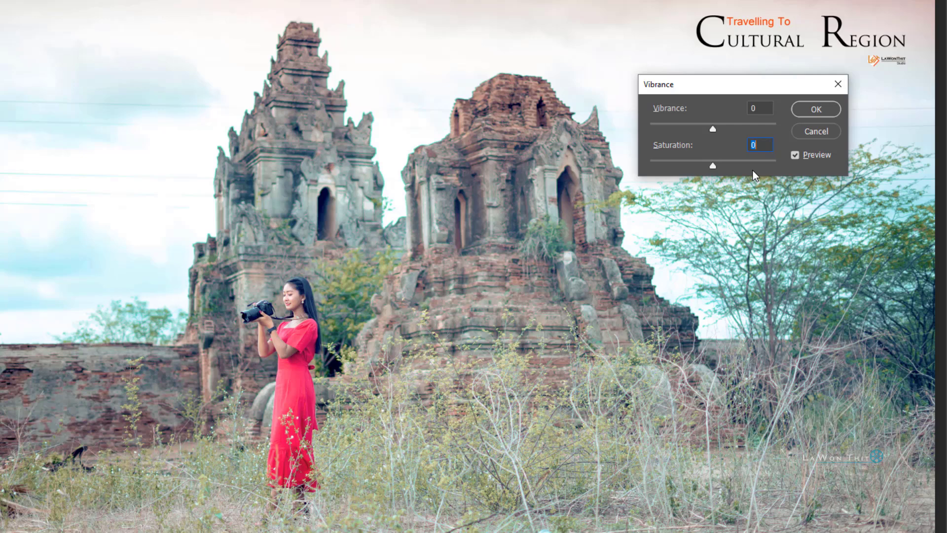
- Set Vibrance to +20 and Saturation to +21, comparing against the original with Preview
left_click_drag(712, 126, 733, 129)
left_click_drag(713, 166, 738, 165)
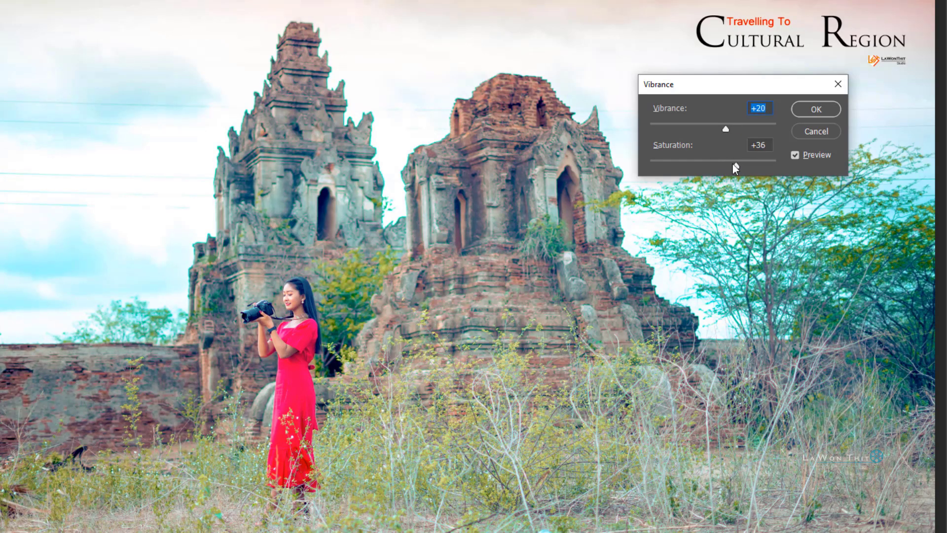
left_click_drag(730, 165, 727, 165)
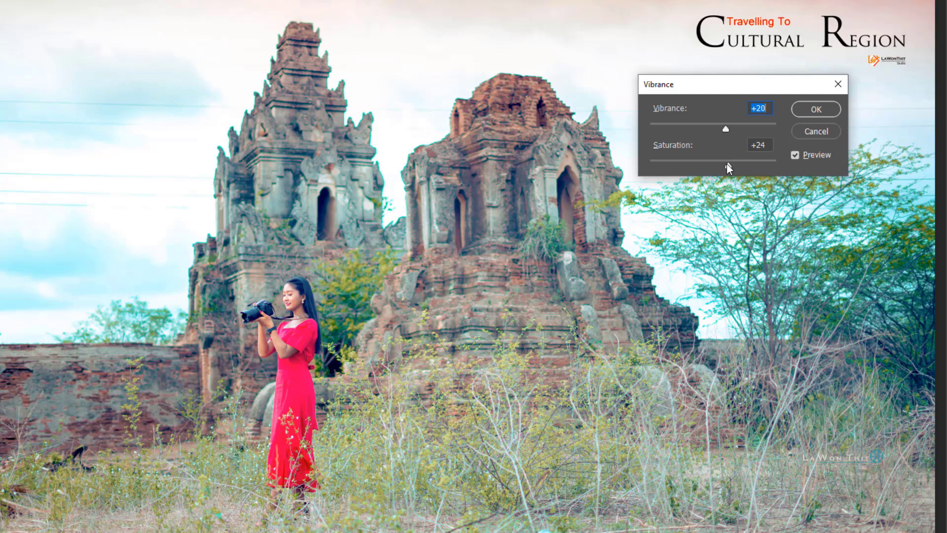
left_click(803, 157)
left_click(803, 157)
left_click(802, 157)
left_click(802, 157)
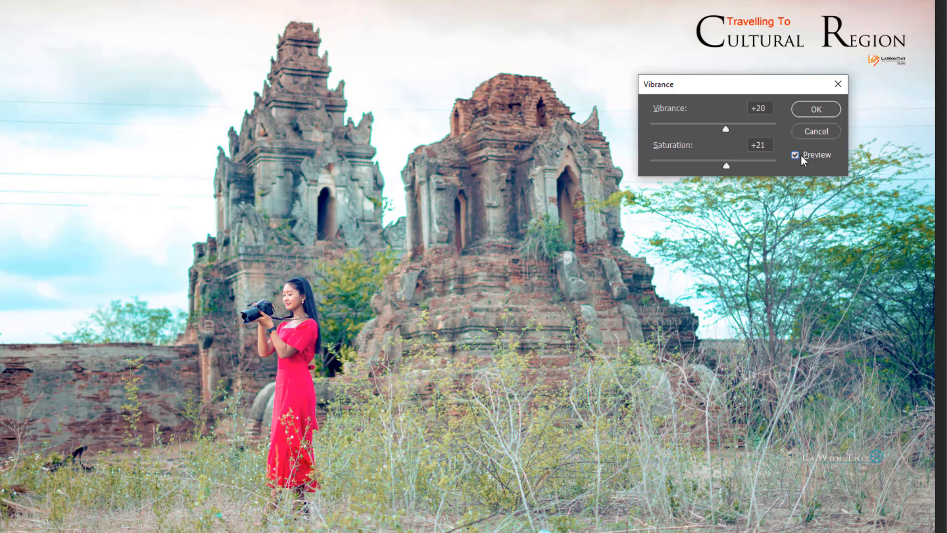